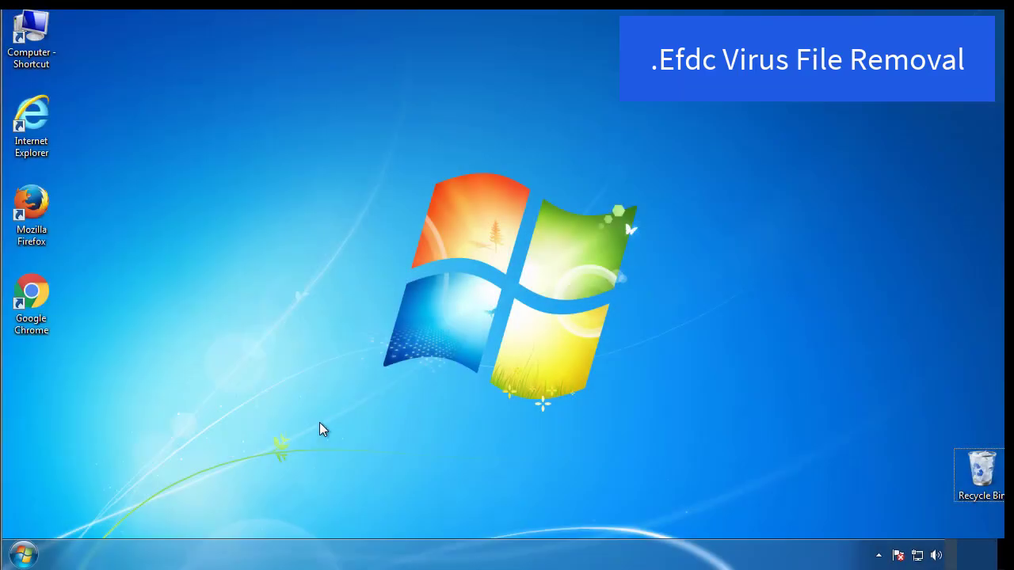
Turn on minimal Safe boot in System Configuration (msconfig), restart the computer, and dismiss the safe mode help window
{"action": "left_click", "coordinate": [24, 555]}
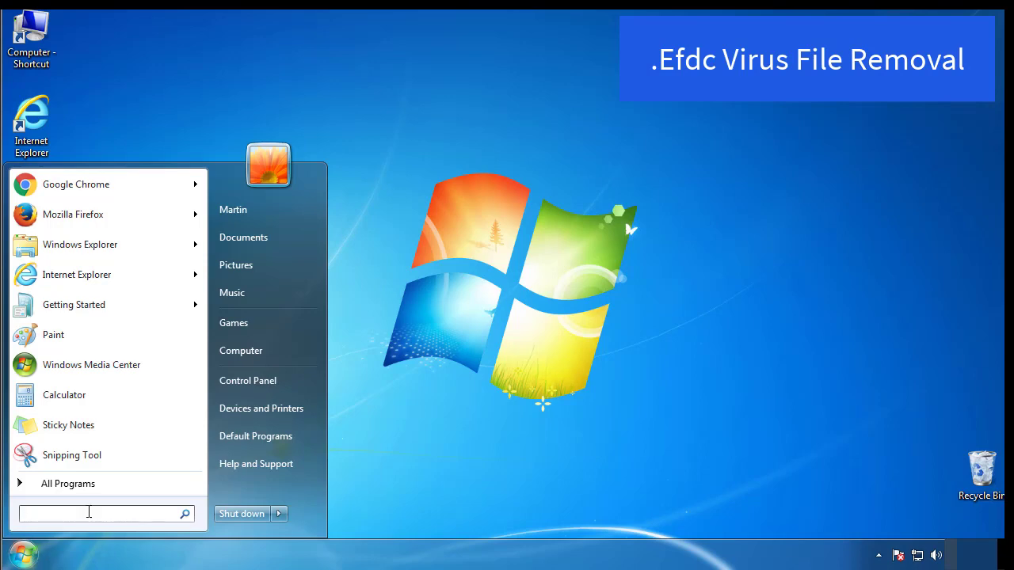
{"action": "type", "text": "msconfig"}
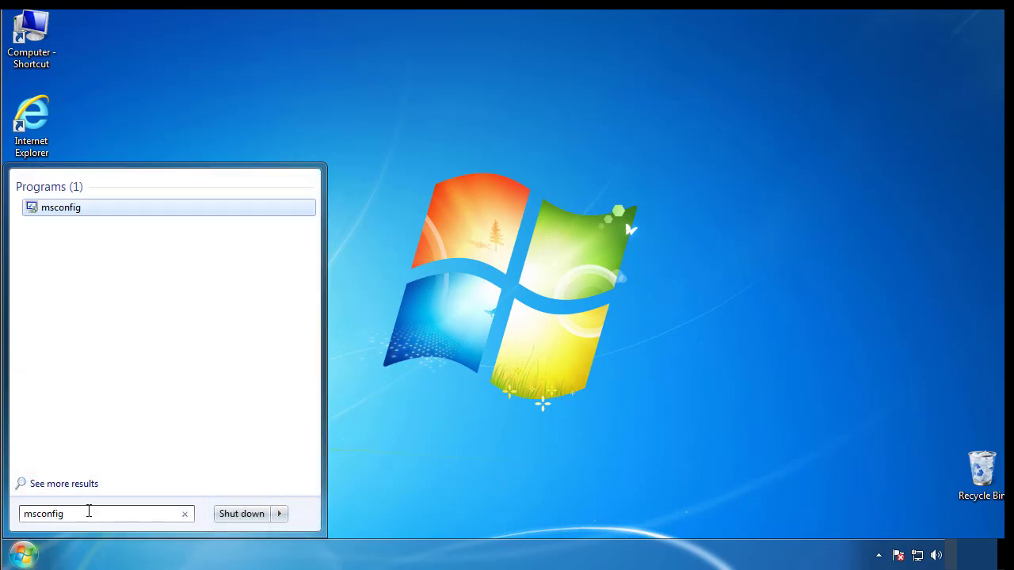
{"action": "key", "text": "Return"}
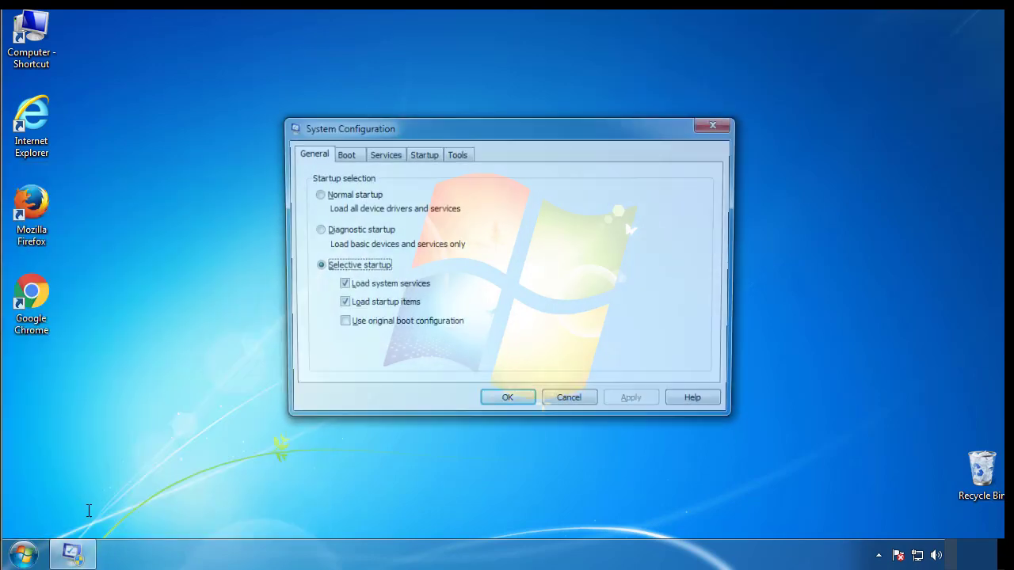
{"action": "left_click", "coordinate": [342, 156]}
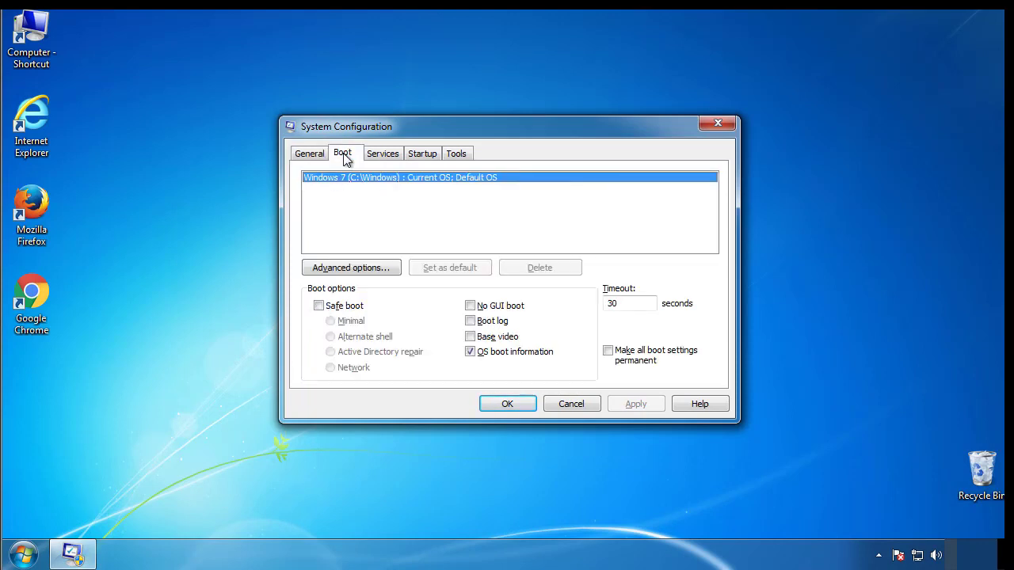
{"action": "left_click", "coordinate": [320, 307]}
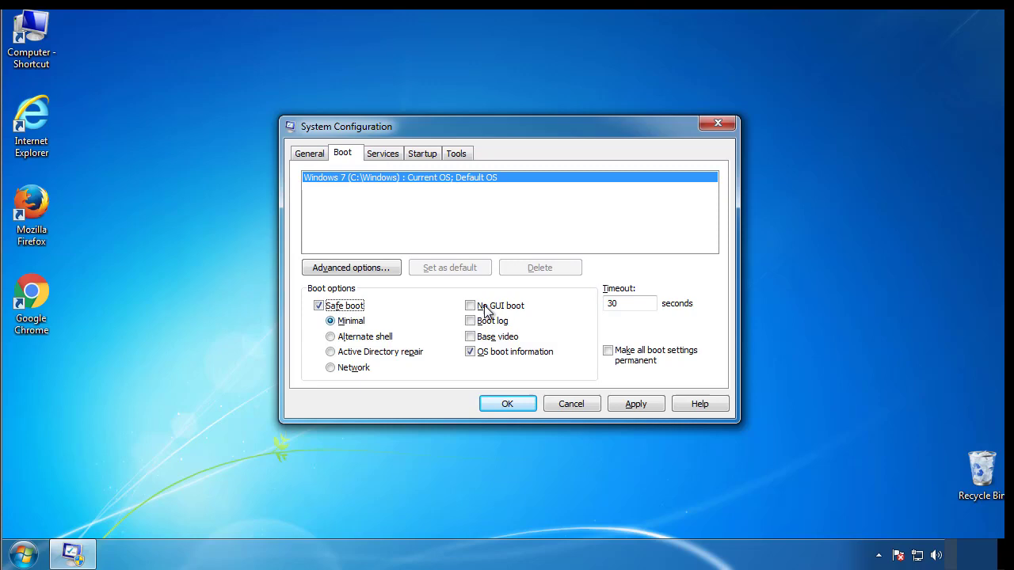
{"action": "left_click", "coordinate": [514, 404]}
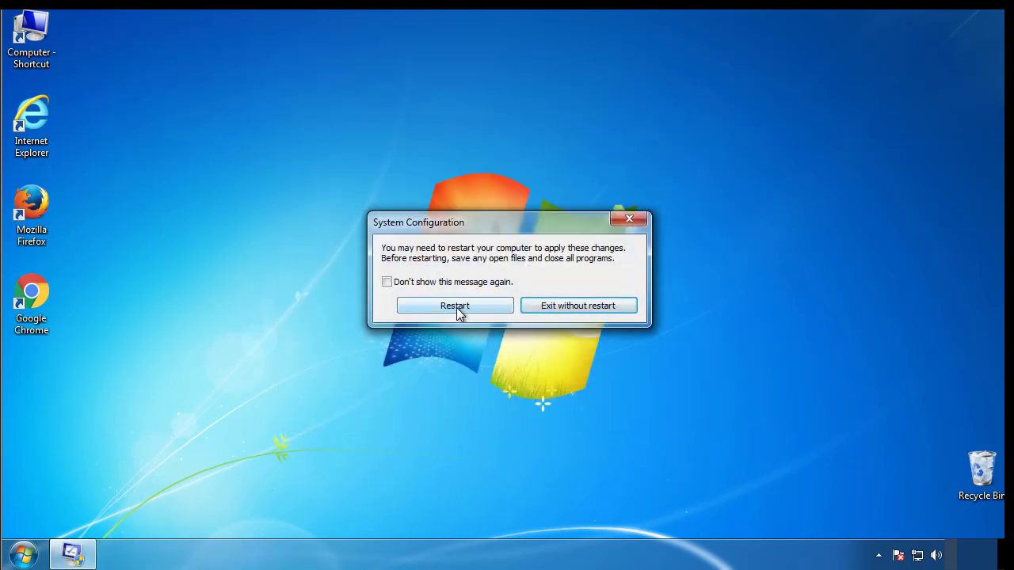
{"action": "left_click", "coordinate": [457, 308]}
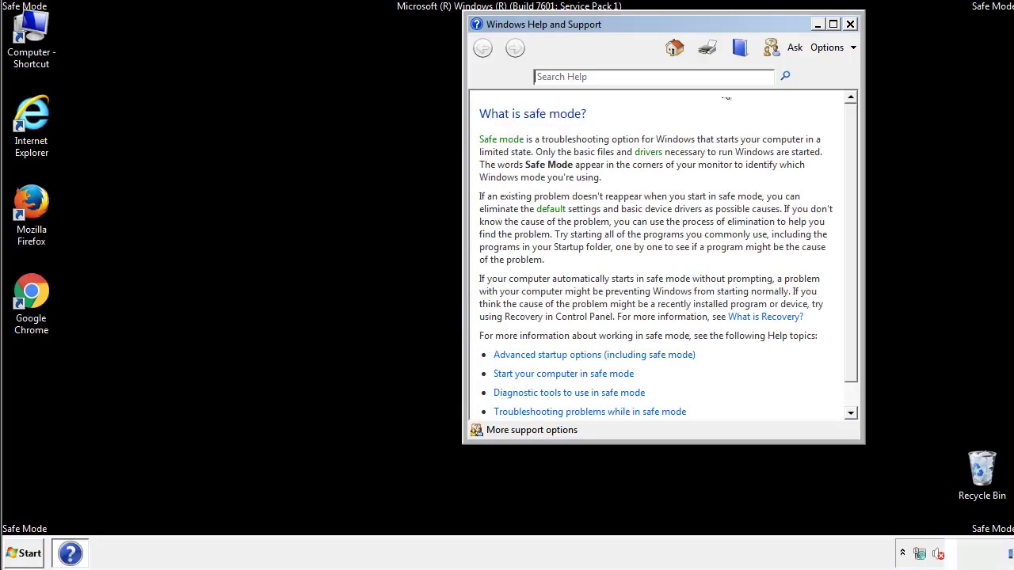
{"action": "left_click", "coordinate": [850, 24]}
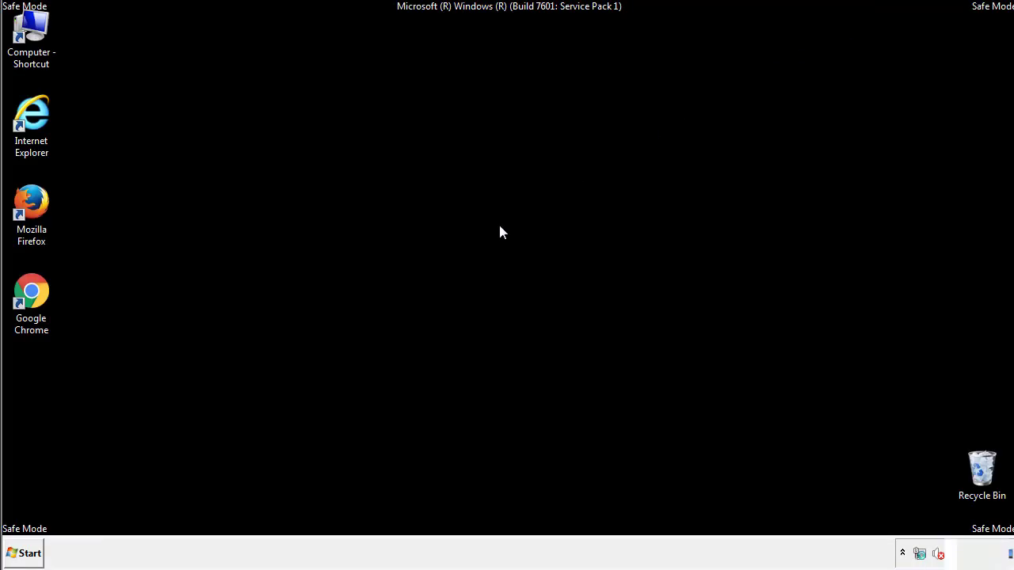
Make sure the Control Panel's Folder Options are set to show hidden files, folders, and drives, and confirm
{"action": "left_click", "coordinate": [30, 552]}
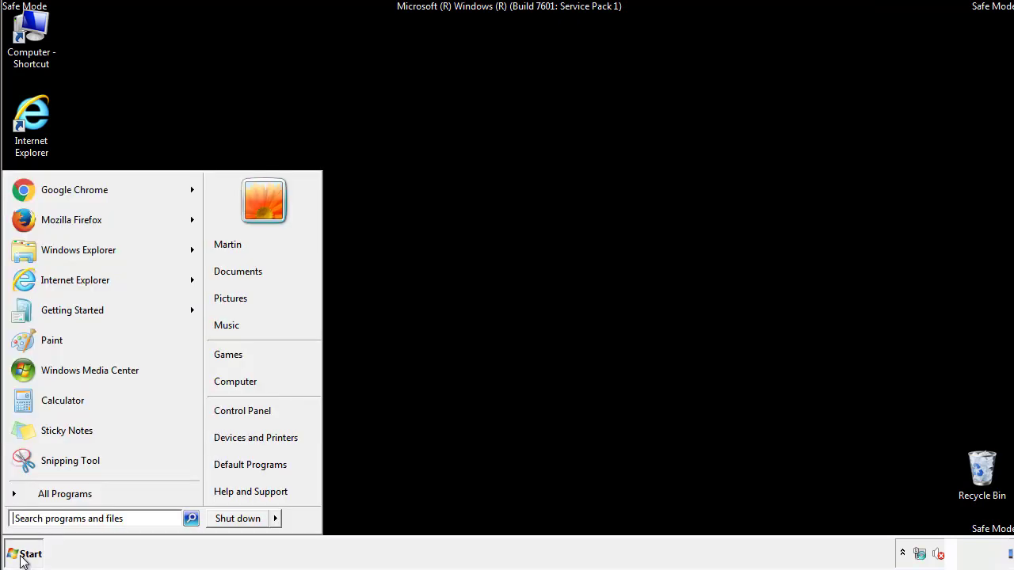
{"action": "left_click", "coordinate": [253, 410]}
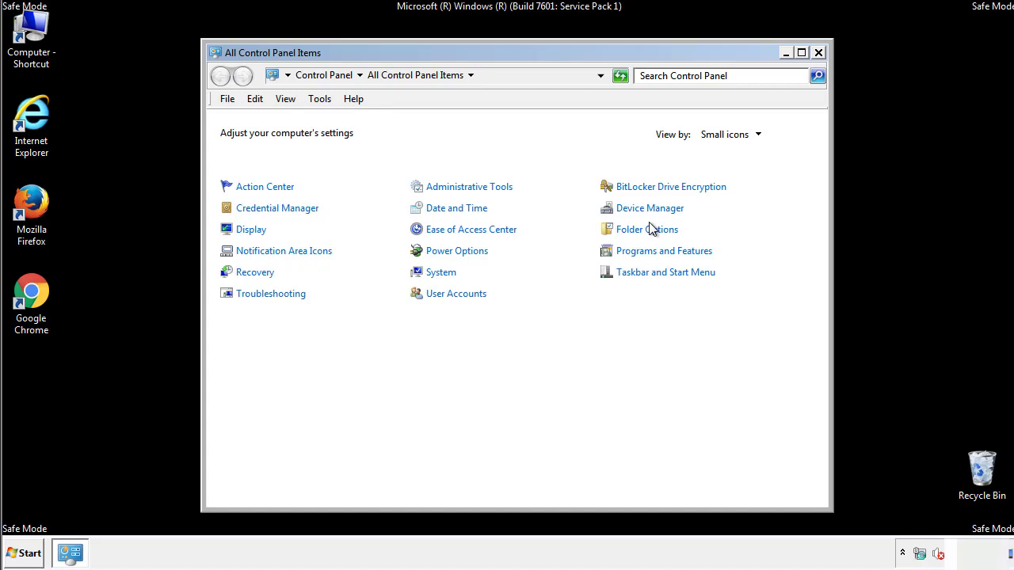
{"action": "left_click", "coordinate": [650, 231]}
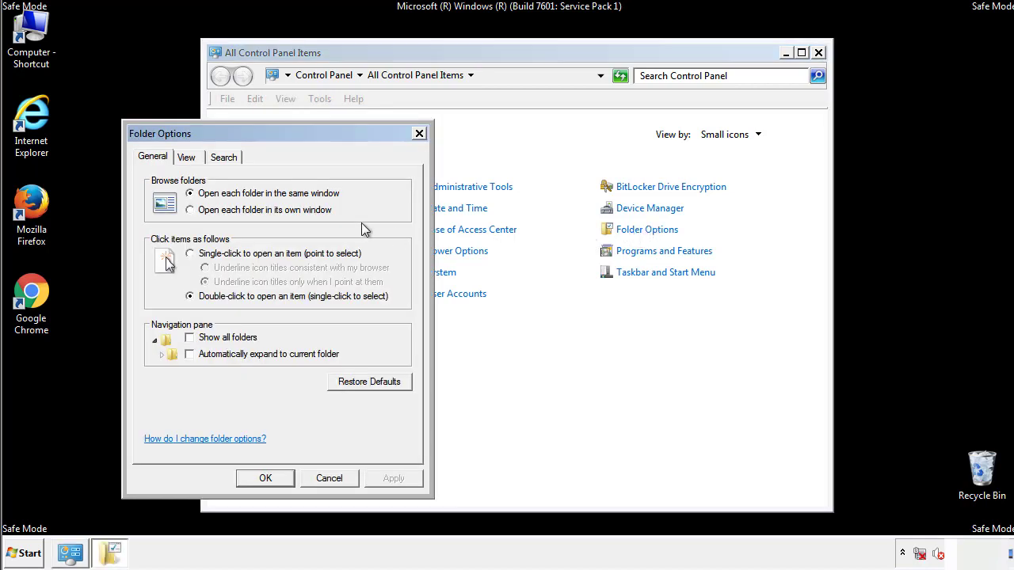
{"action": "left_click", "coordinate": [189, 160]}
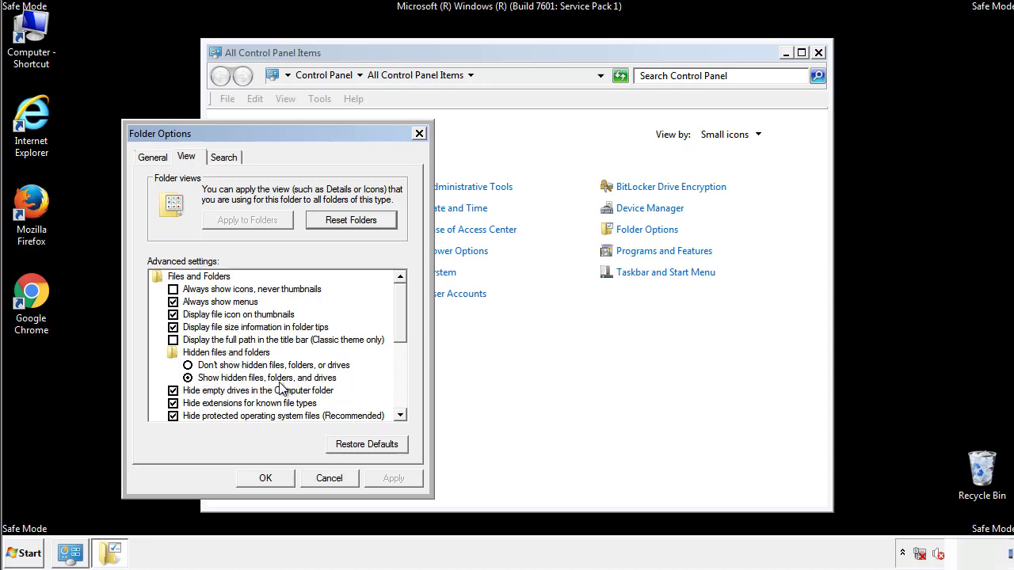
{"action": "left_click", "coordinate": [272, 478]}
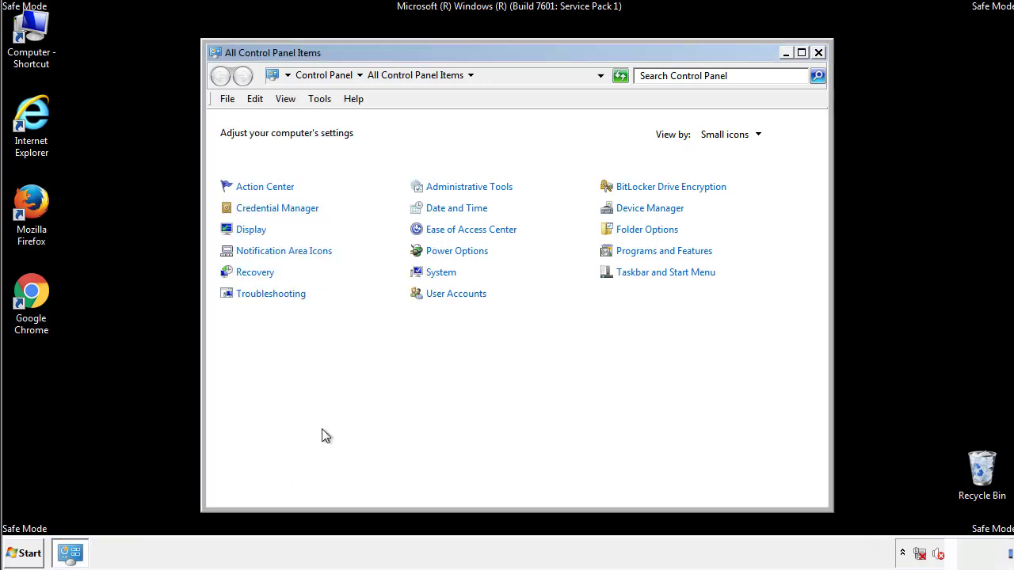
{"action": "left_click", "coordinate": [818, 53]}
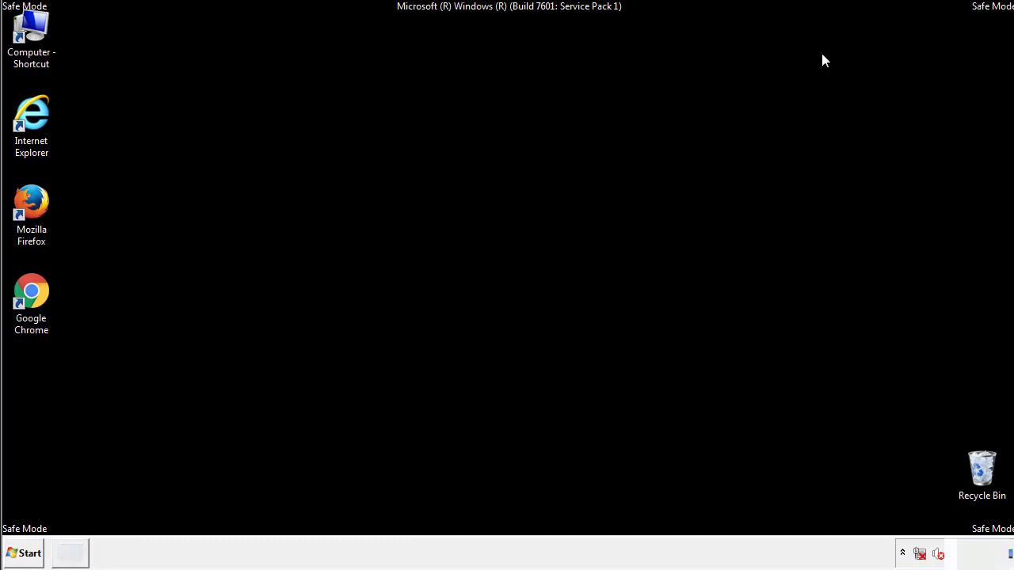
Browse from Computer to the folder C:\Windows\System32\drivers\etc
{"action": "double_click", "coordinate": [33, 31]}
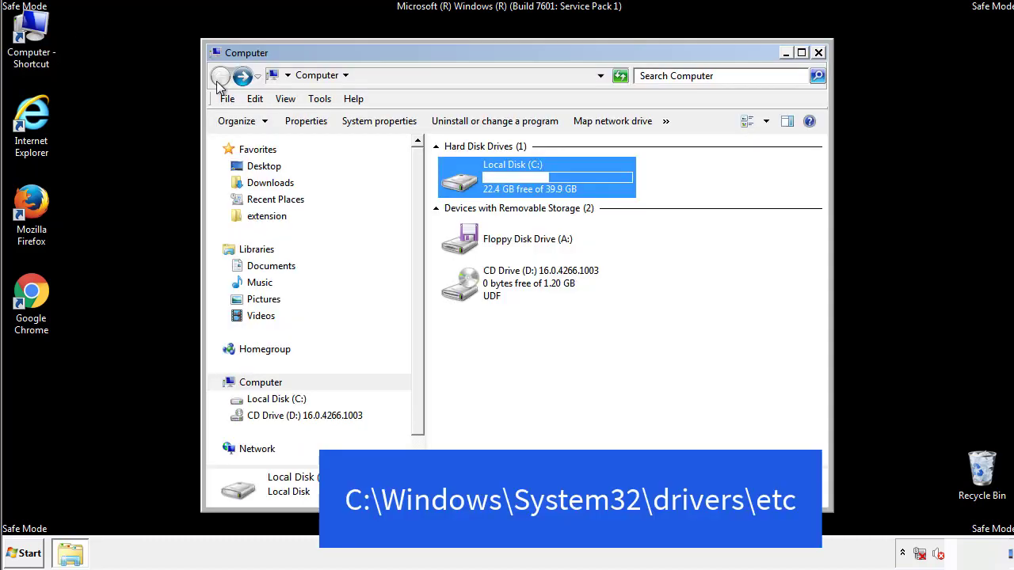
{"action": "double_click", "coordinate": [467, 185]}
{"action": "double_click", "coordinate": [462, 290]}
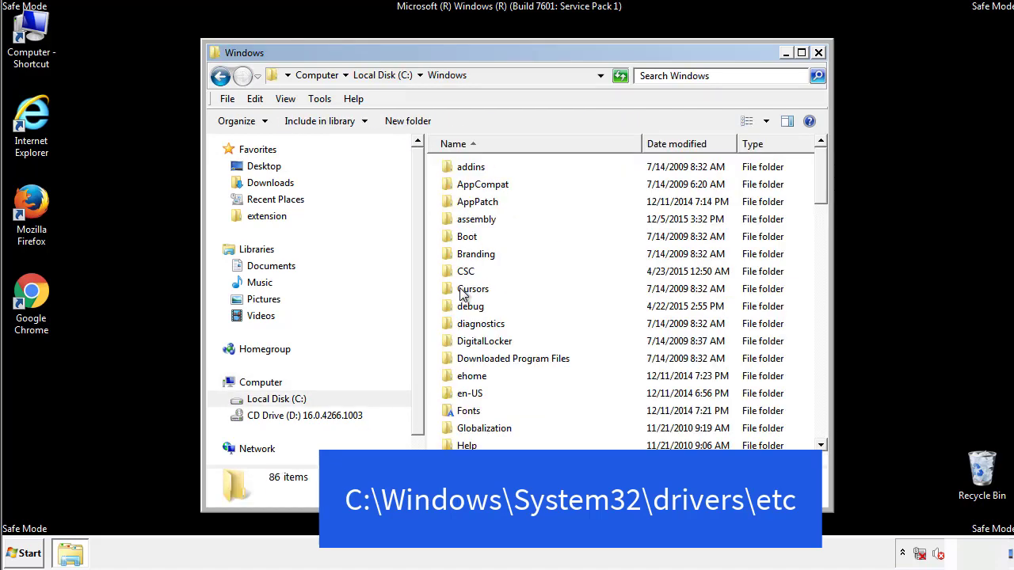
{"action": "scroll", "coordinate": [466, 348], "scroll_direction": "down", "scroll_amount": 2}
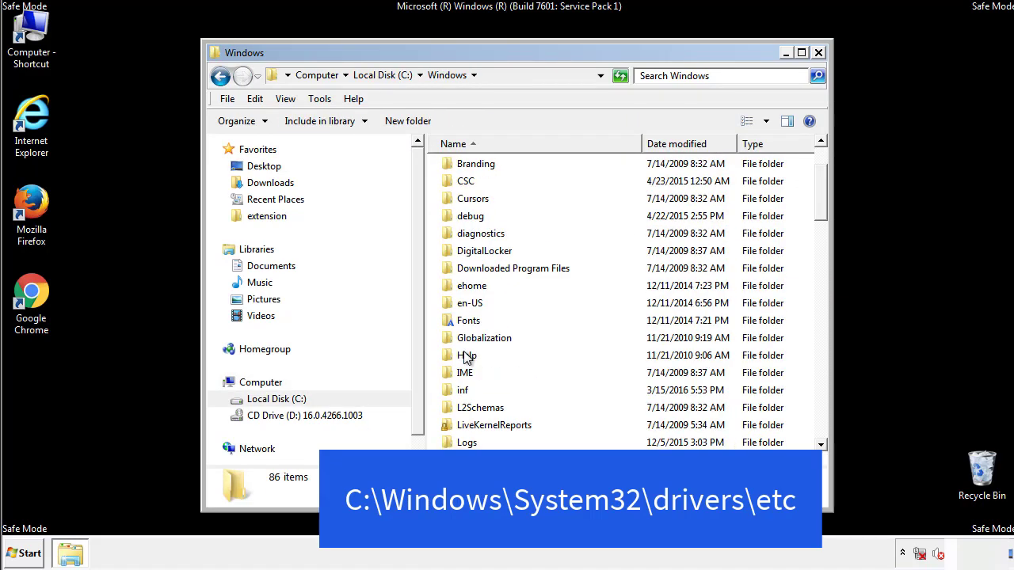
{"action": "scroll", "coordinate": [467, 358], "scroll_direction": "down", "scroll_amount": 7}
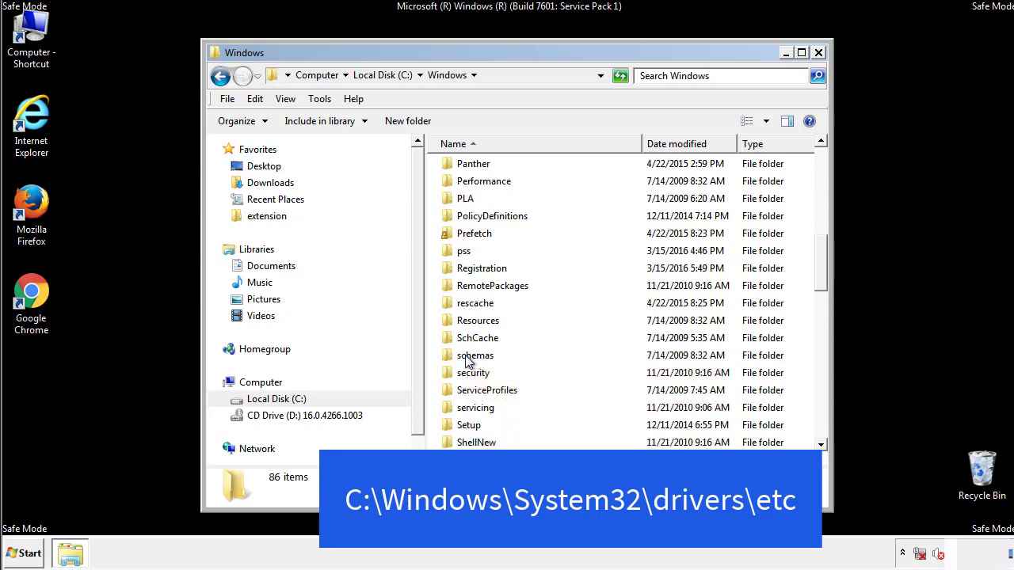
{"action": "scroll", "coordinate": [468, 361], "scroll_direction": "down", "scroll_amount": 2}
{"action": "double_click", "coordinate": [479, 410]}
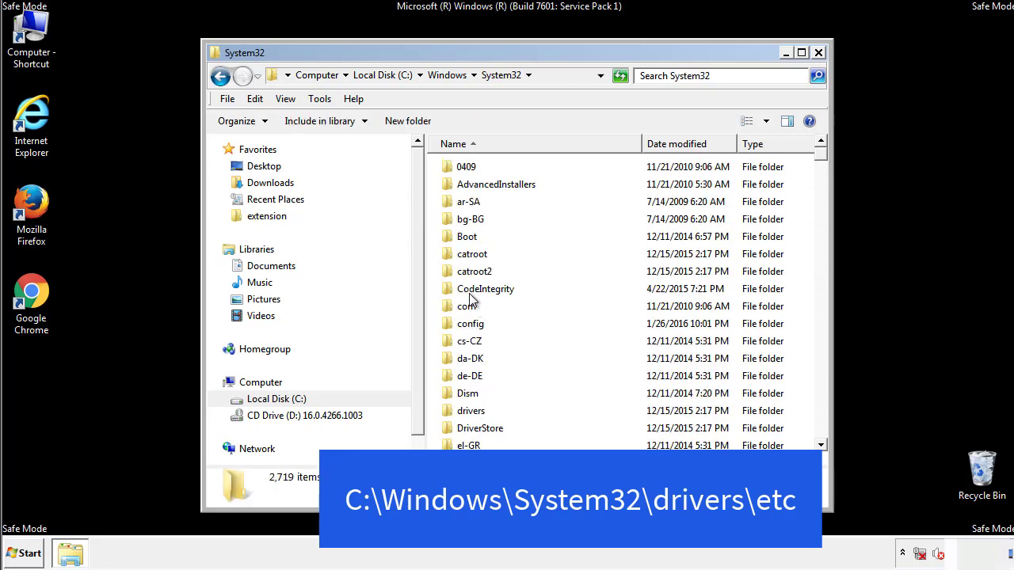
{"action": "double_click", "coordinate": [472, 412]}
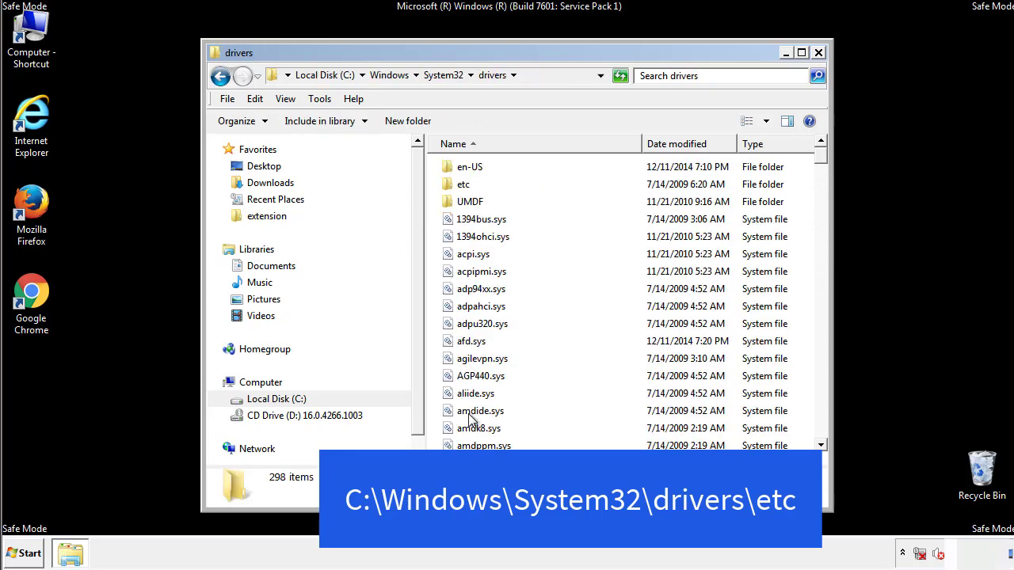
{"action": "double_click", "coordinate": [454, 188]}
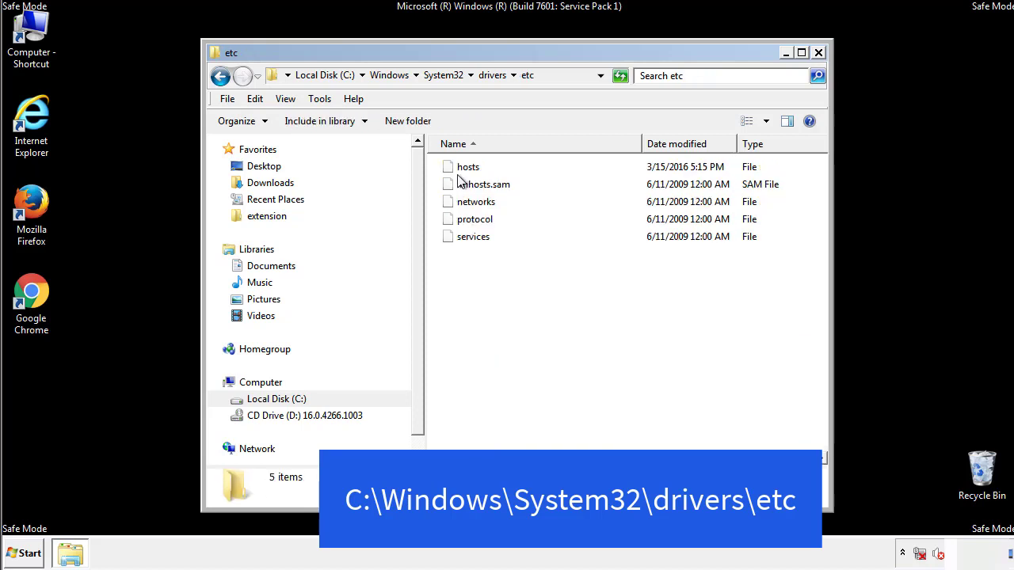
Open the hosts file in Notepad and move its window so the whole text can be read
{"action": "double_click", "coordinate": [458, 167]}
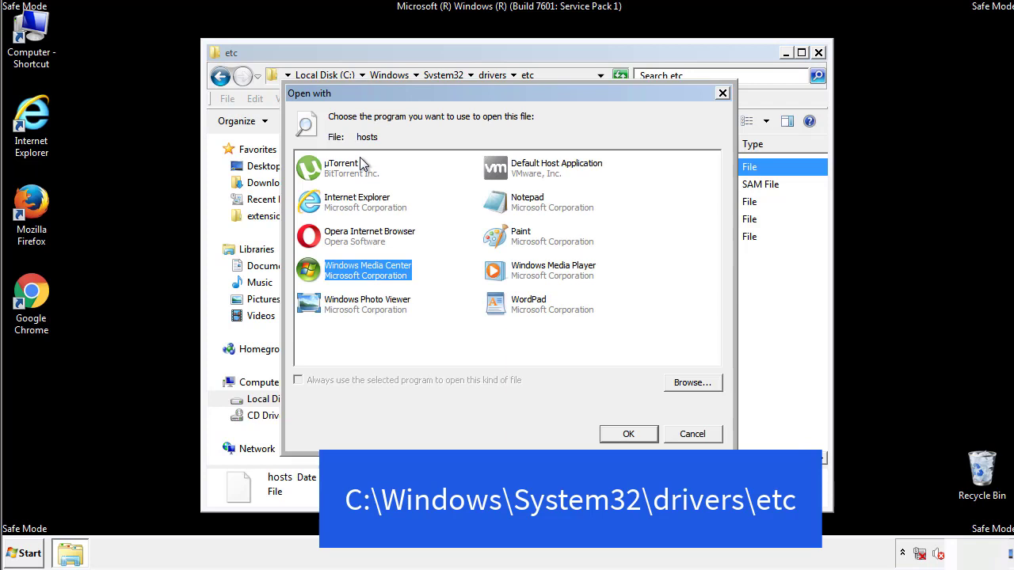
{"action": "left_click", "coordinate": [513, 206]}
{"action": "left_click", "coordinate": [626, 435]}
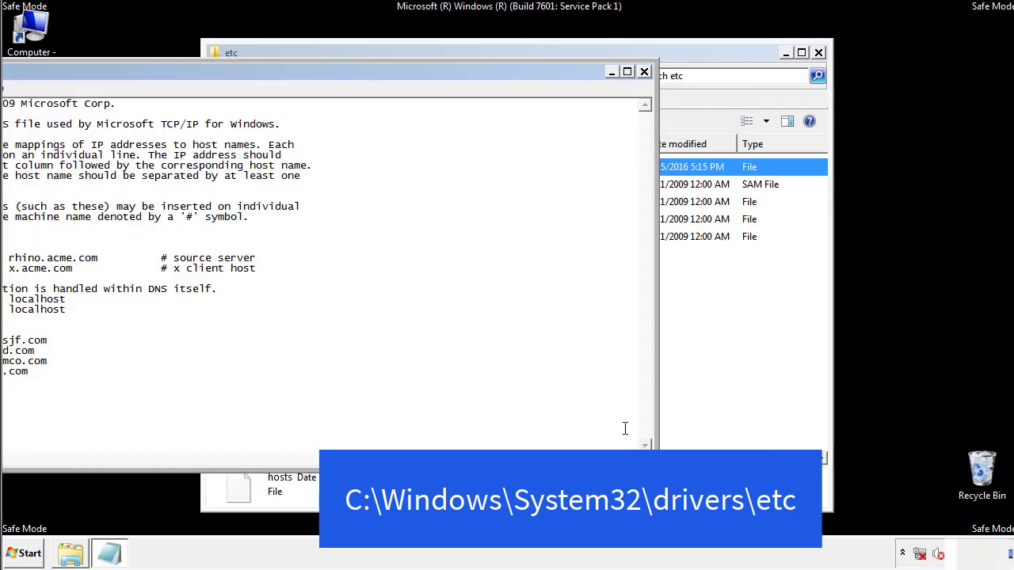
{"action": "left_click_drag", "start_coordinate": [414, 72], "coordinate": [645, 86]}
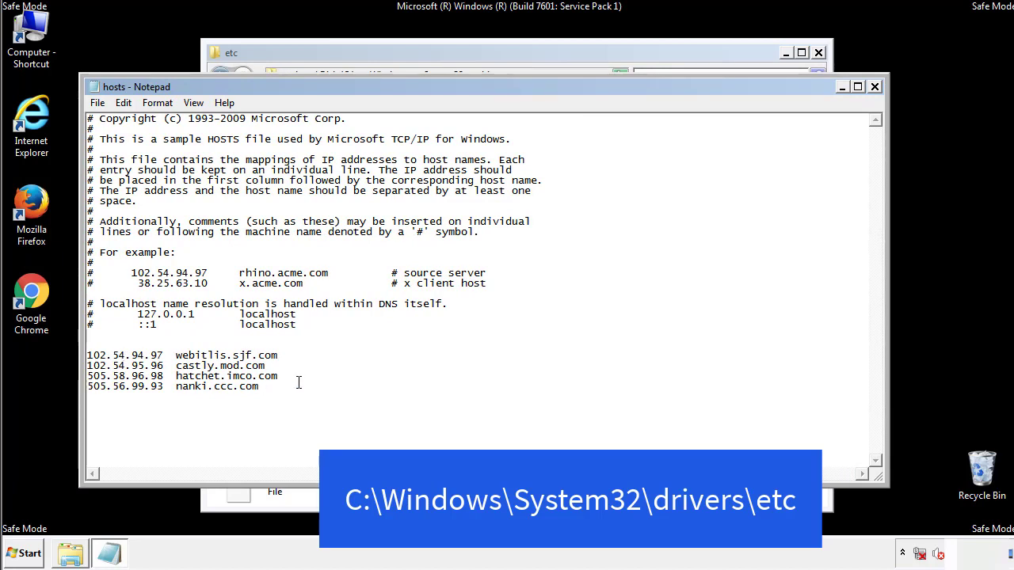
Delete the four host entries below the localhost lines, save the hosts file, and close it along with the etc folder
{"action": "left_click_drag", "start_coordinate": [282, 387], "coordinate": [107, 351]}
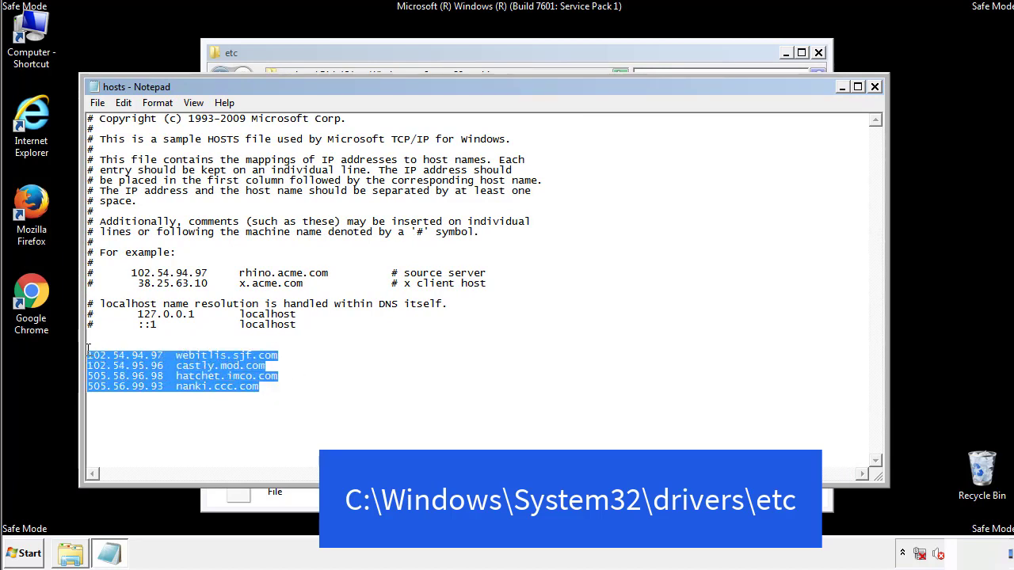
{"action": "key", "text": "Delete"}
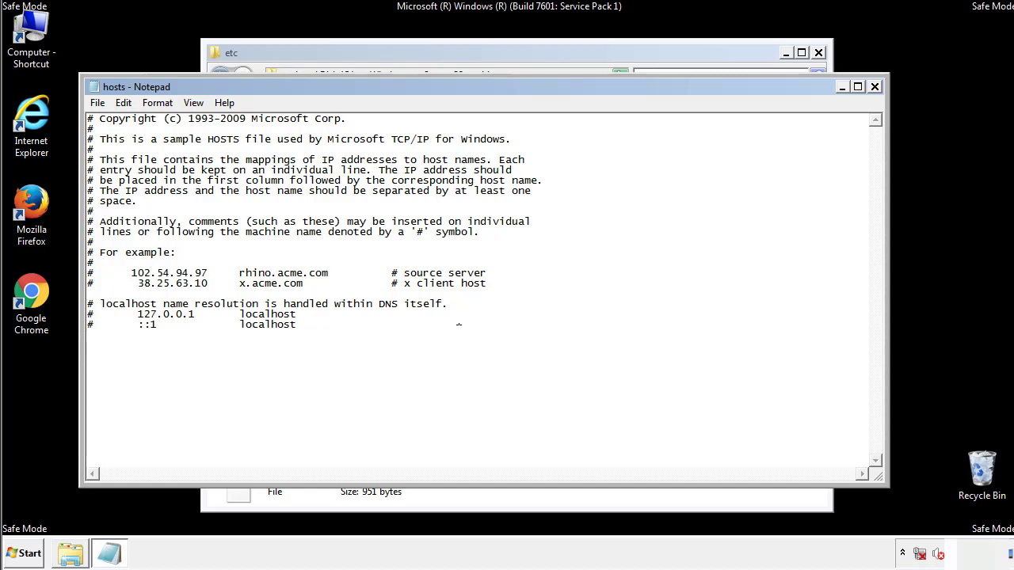
{"action": "left_click", "coordinate": [875, 88]}
{"action": "left_click", "coordinate": [450, 289]}
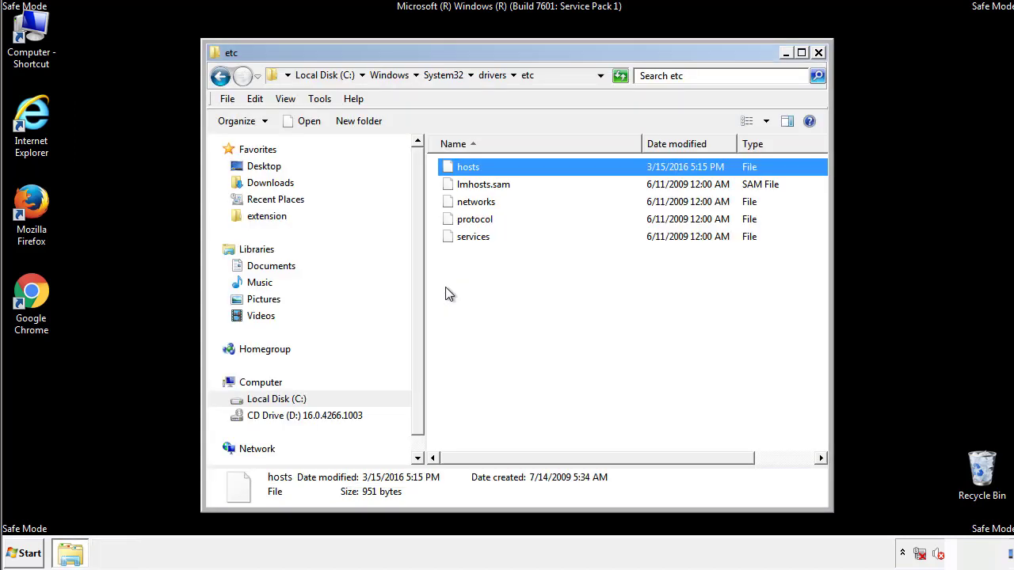
{"action": "left_click", "coordinate": [446, 287]}
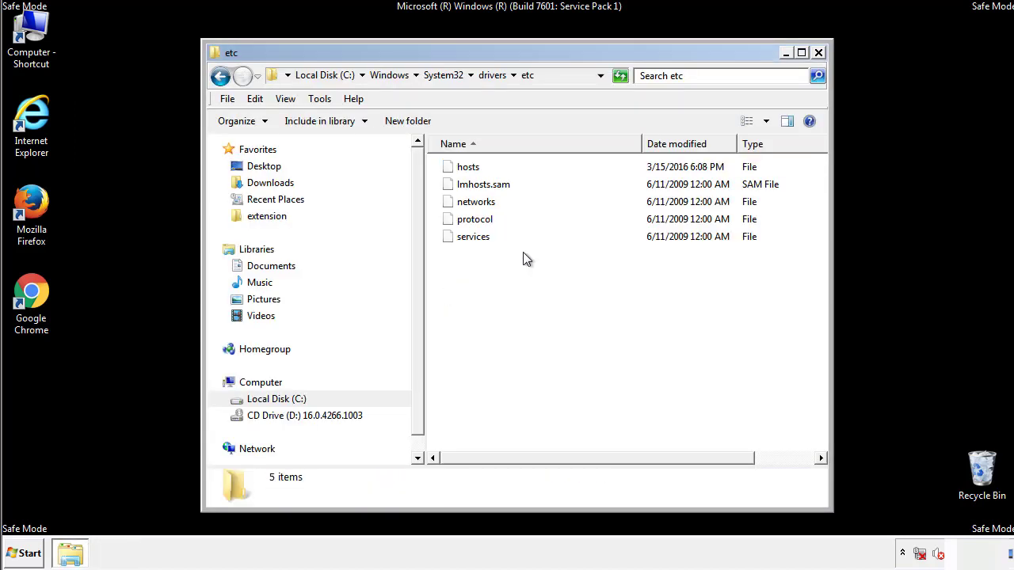
{"action": "left_click", "coordinate": [818, 54]}
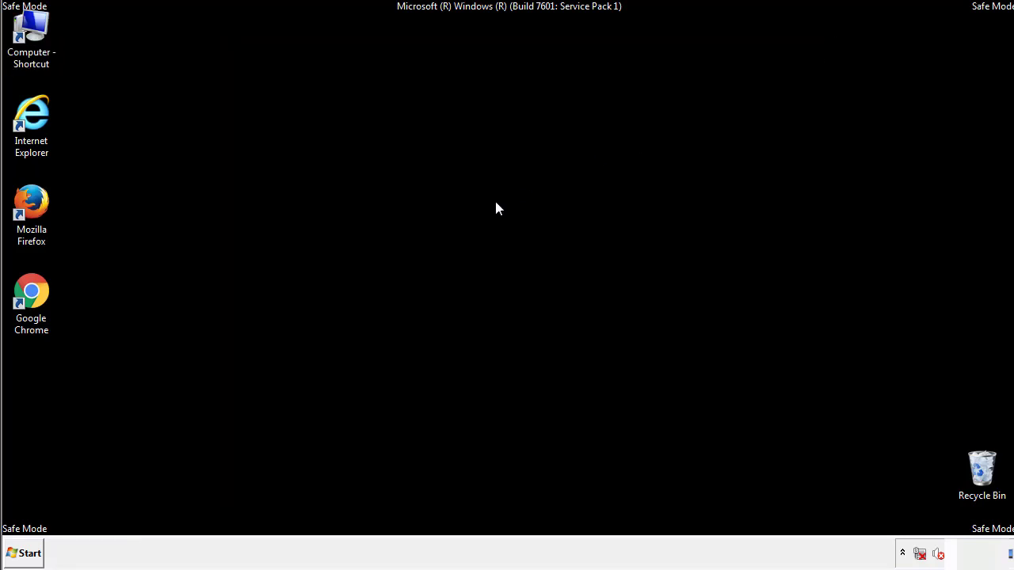
Open the current user's Startup folder from the list of all programs
{"action": "left_click", "coordinate": [26, 554]}
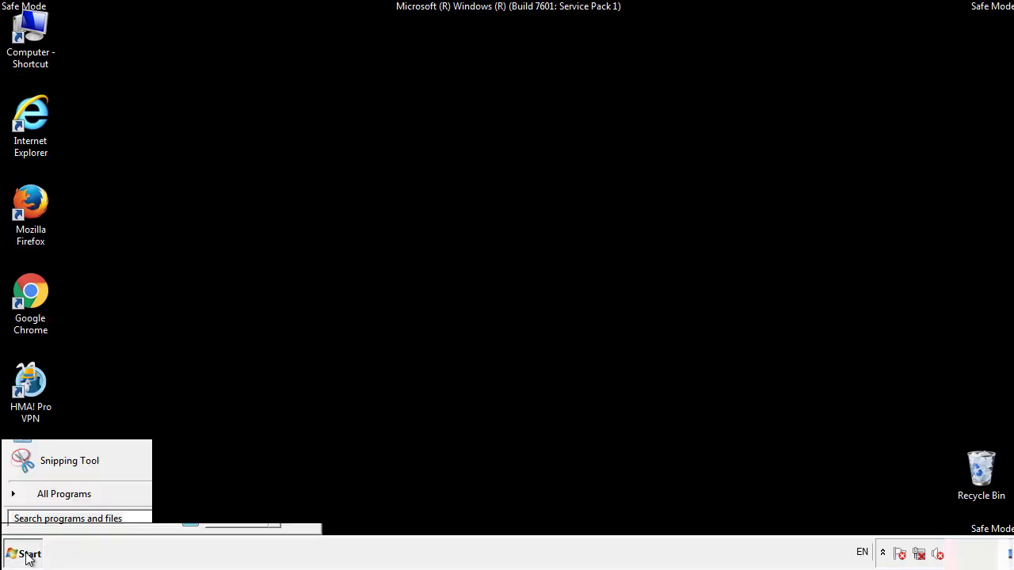
{"action": "left_click", "coordinate": [45, 494]}
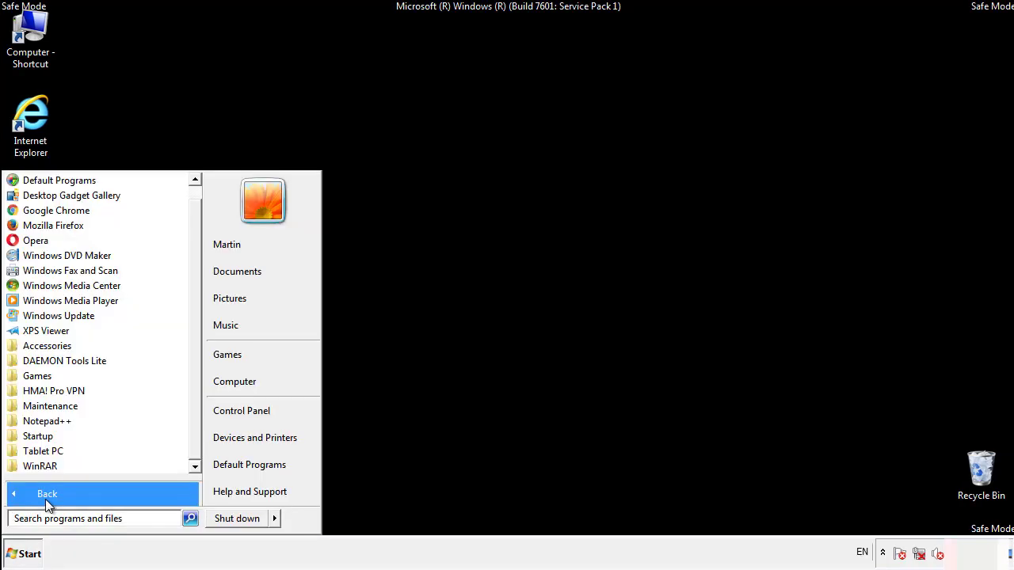
{"action": "right_click", "coordinate": [39, 434]}
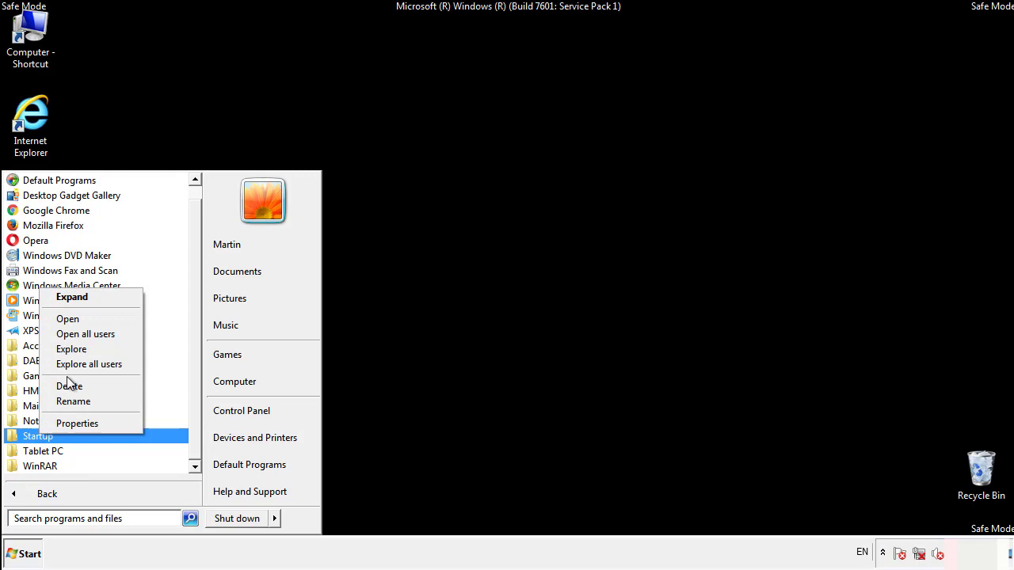
{"action": "left_click", "coordinate": [77, 318]}
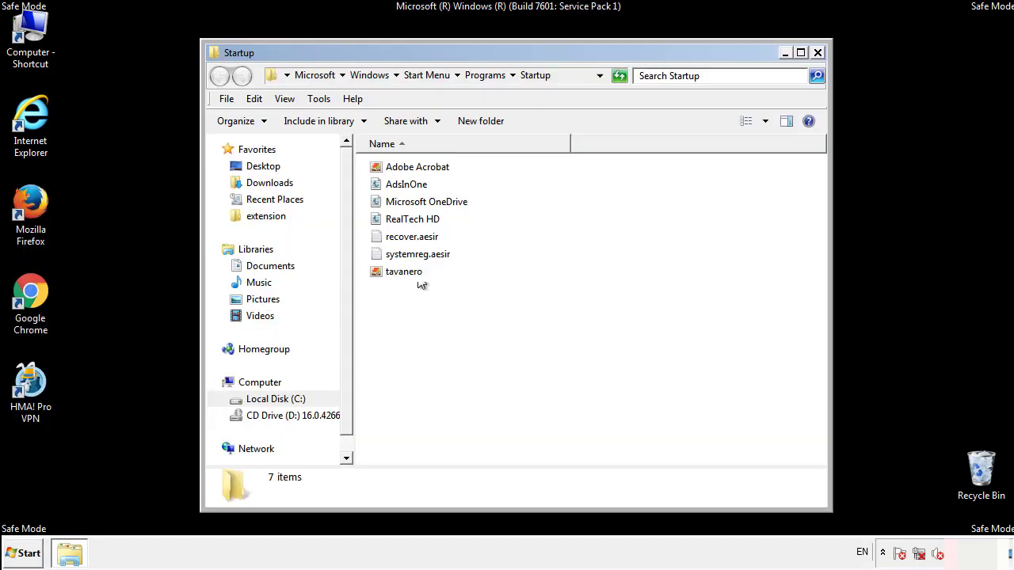
Delete AdsInOne, recover.aesir, systemreg.aesir and tavanero from the Startup folder, confirm moving them to the Recycle Bin, and close the folder
{"action": "left_click", "coordinate": [413, 187]}
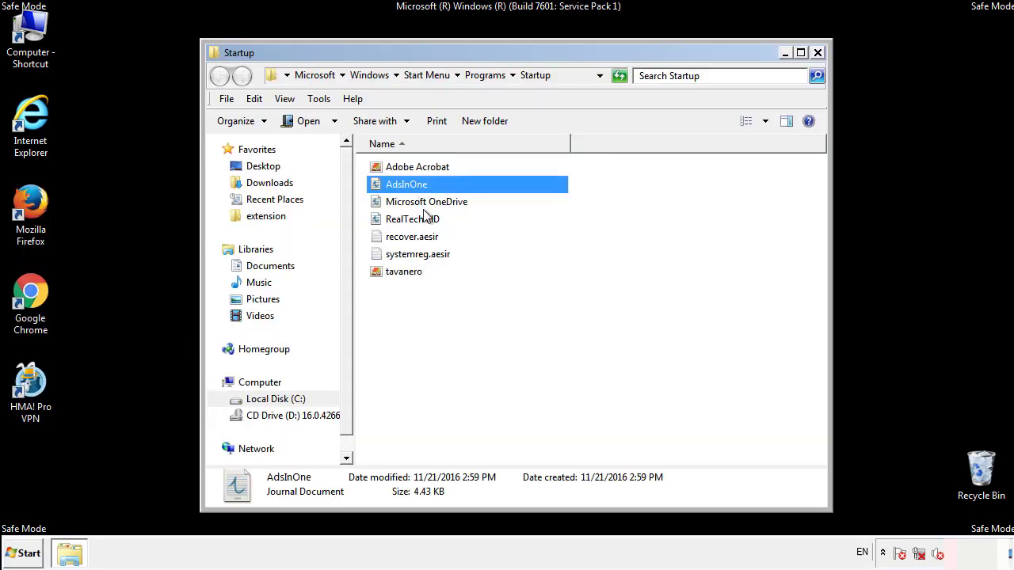
{"action": "left_click", "coordinate": [413, 237], "text": "ctrl"}
{"action": "left_click", "coordinate": [421, 255], "text": "ctrl"}
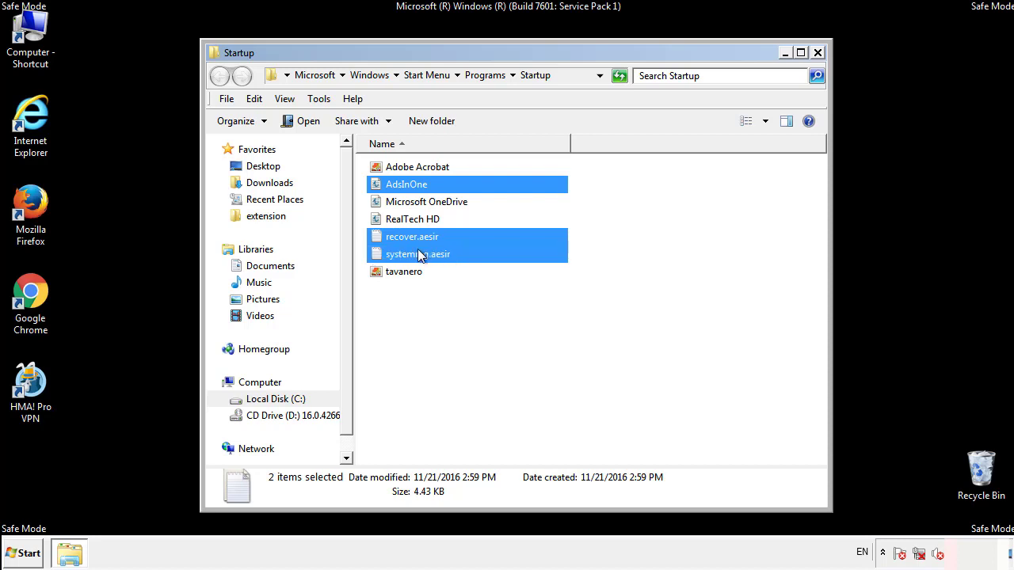
{"action": "left_click", "coordinate": [405, 270], "text": "ctrl"}
{"action": "right_click", "coordinate": [400, 273]}
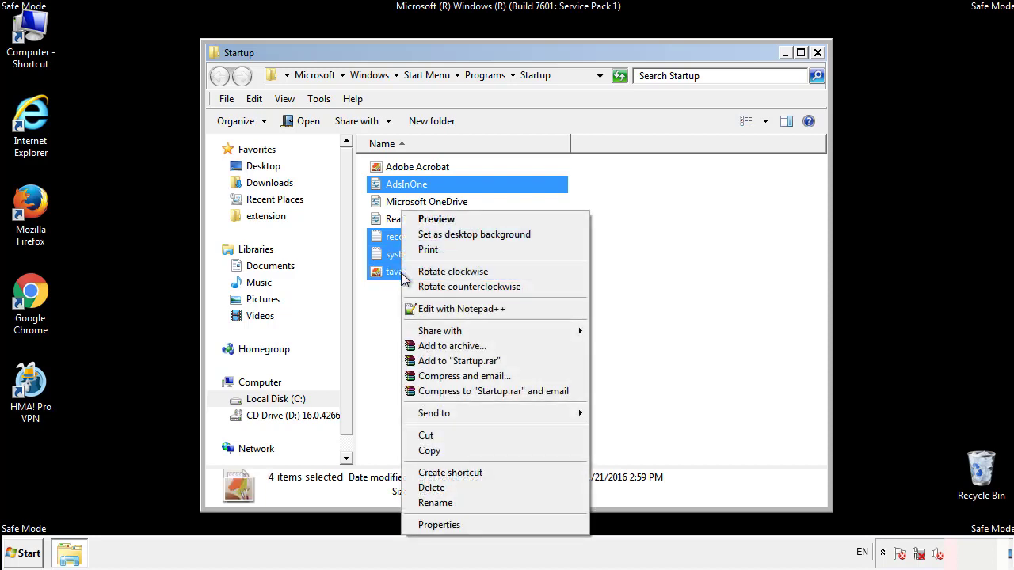
{"action": "left_click", "coordinate": [429, 487]}
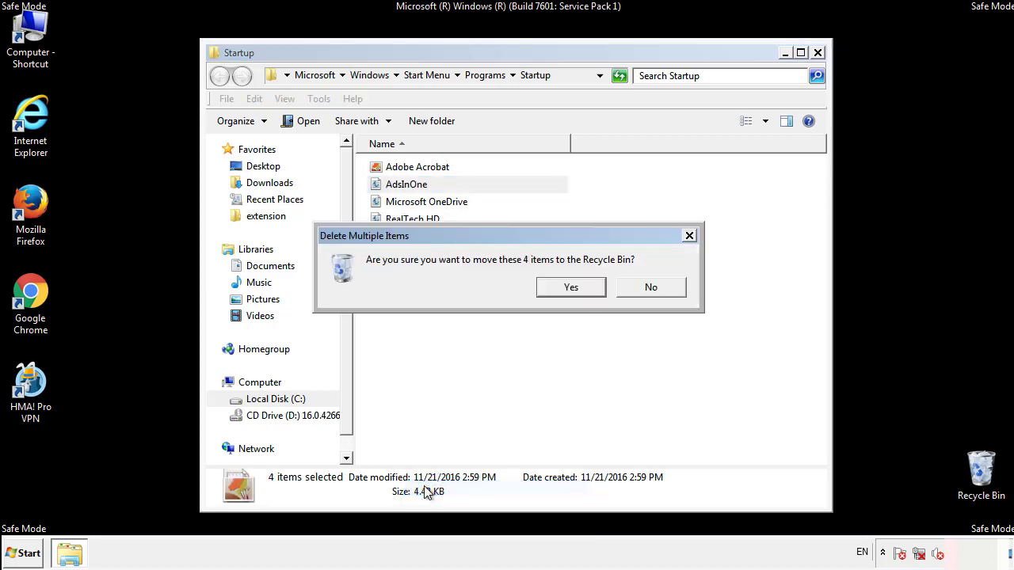
{"action": "left_click", "coordinate": [567, 289]}
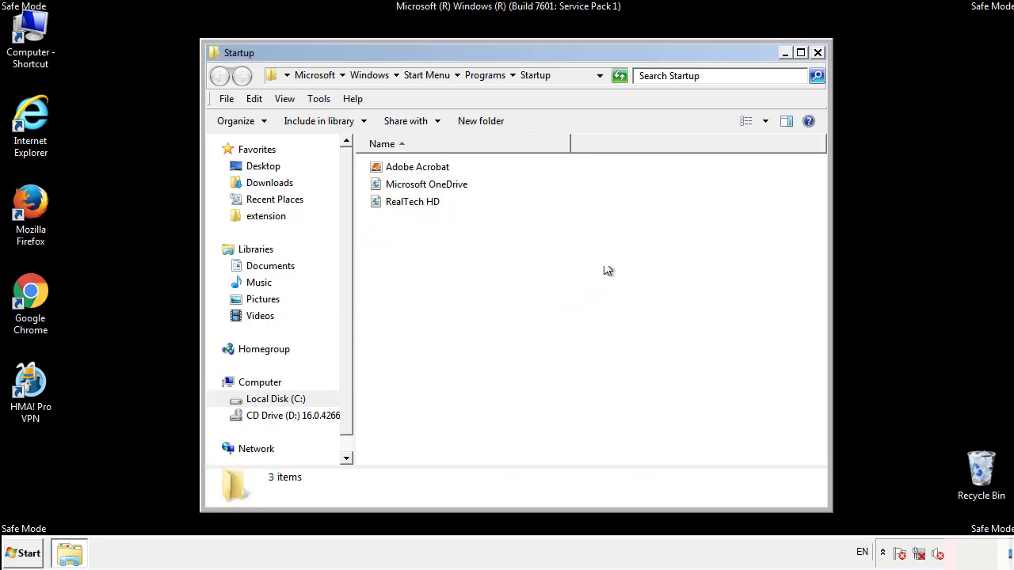
{"action": "left_click", "coordinate": [820, 59]}
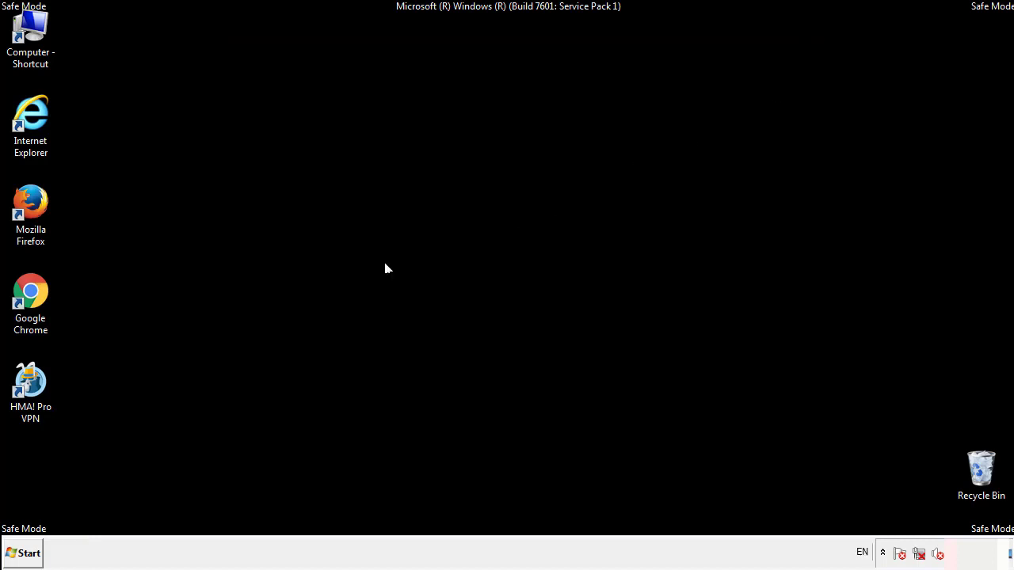
Launch the Registry Editor by running regedit
{"action": "left_click", "coordinate": [24, 556]}
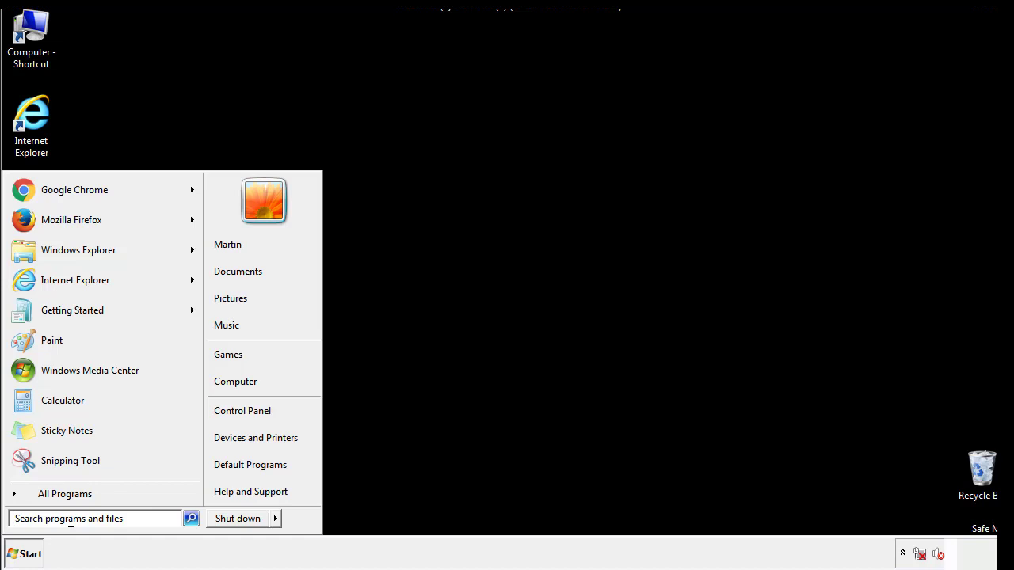
{"action": "type", "text": "reged"}
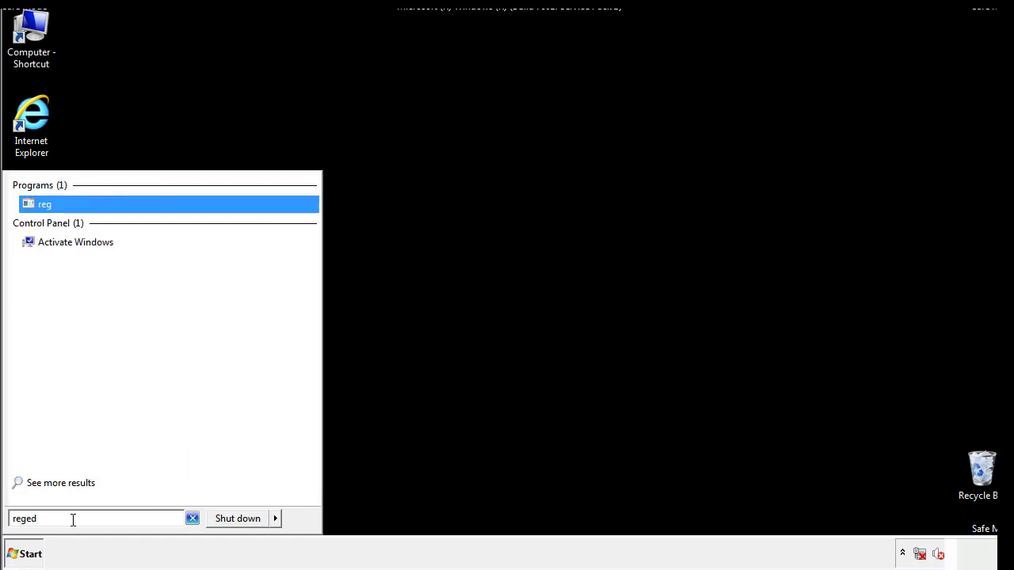
{"action": "type", "text": "it"}
{"action": "key", "text": "Return"}
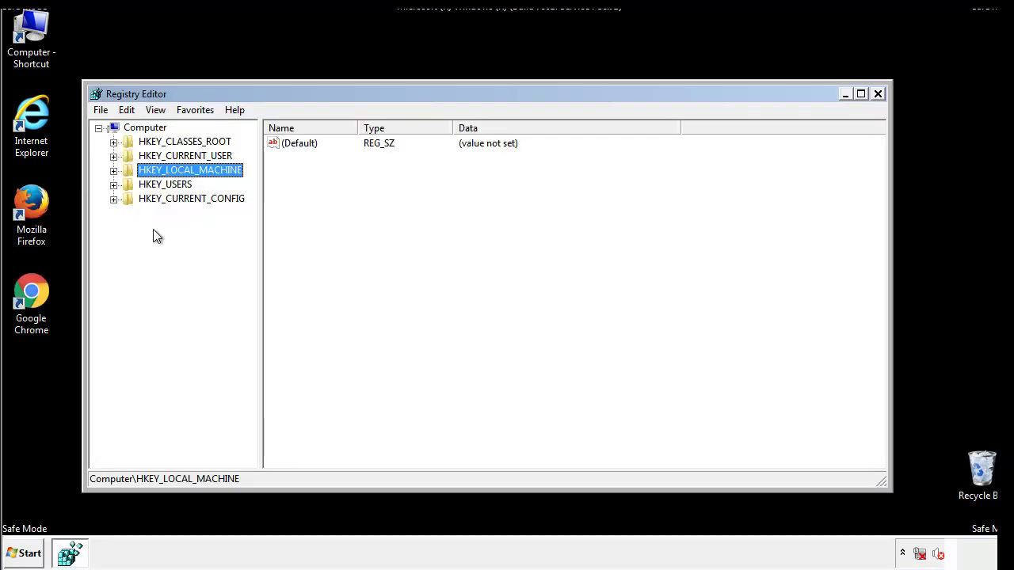
Open the registry key HKEY_LOCAL_MACHINE\SOFTWARE\Microsoft\Windows\CurrentVersion\Run
{"action": "left_click", "coordinate": [114, 171]}
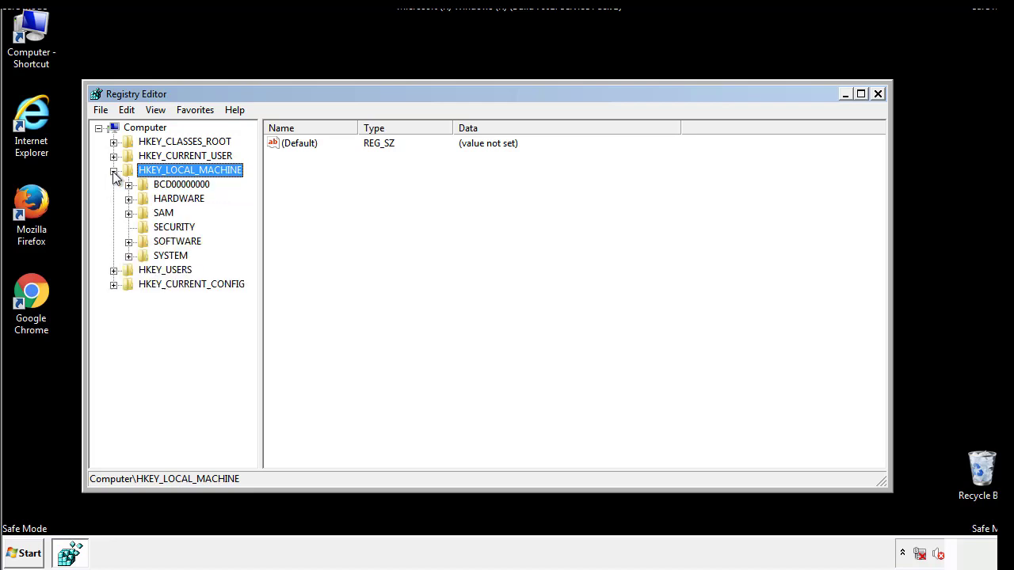
{"action": "left_click", "coordinate": [129, 243]}
{"action": "left_click_drag", "start_coordinate": [250, 233], "coordinate": [251, 262]}
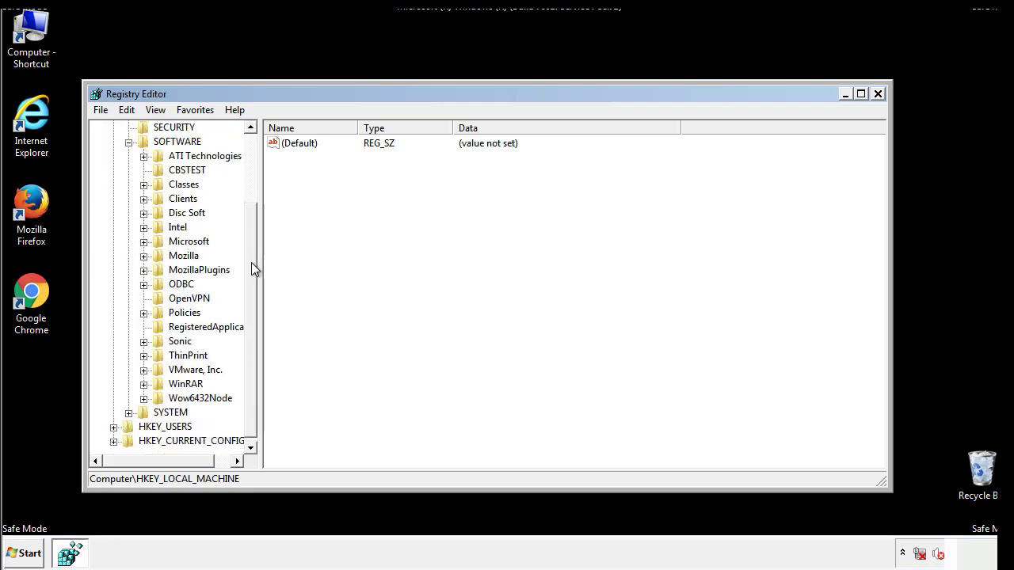
{"action": "left_click", "coordinate": [143, 241]}
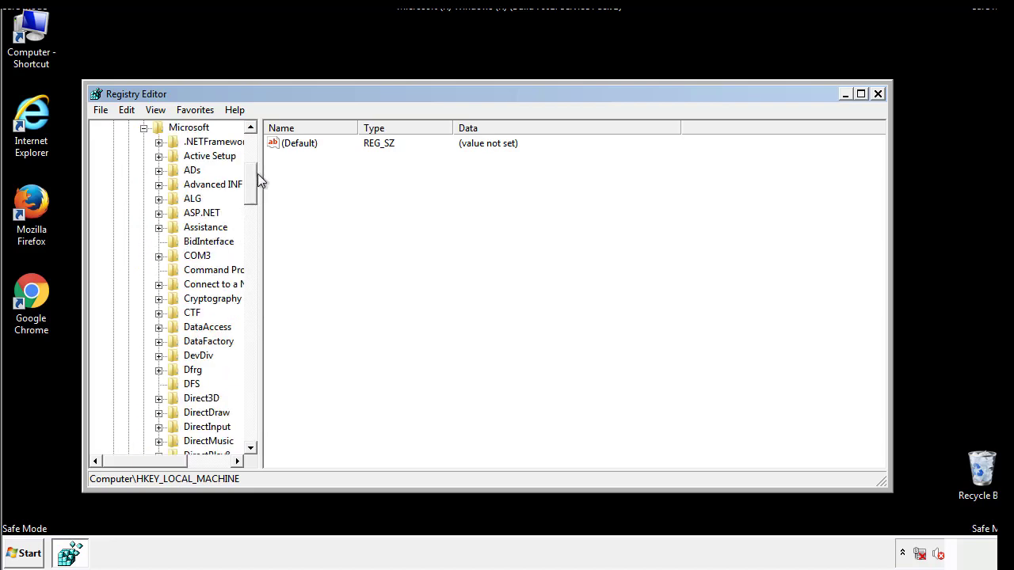
{"action": "mouse_move", "coordinate": [251, 199]}
{"action": "left_mouse_down"}
{"action": "mouse_move", "coordinate": [252, 420]}
{"action": "mouse_move", "coordinate": [251, 411]}
{"action": "left_mouse_up"}
{"action": "left_click", "coordinate": [159, 241]}
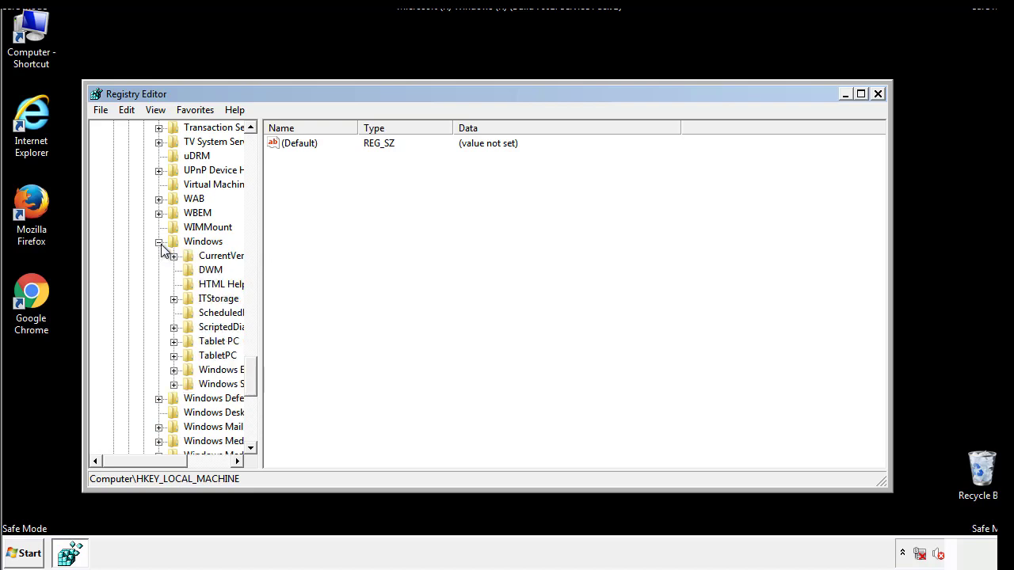
{"action": "left_click_drag", "start_coordinate": [140, 460], "coordinate": [164, 465]}
{"action": "left_click", "coordinate": [130, 256]}
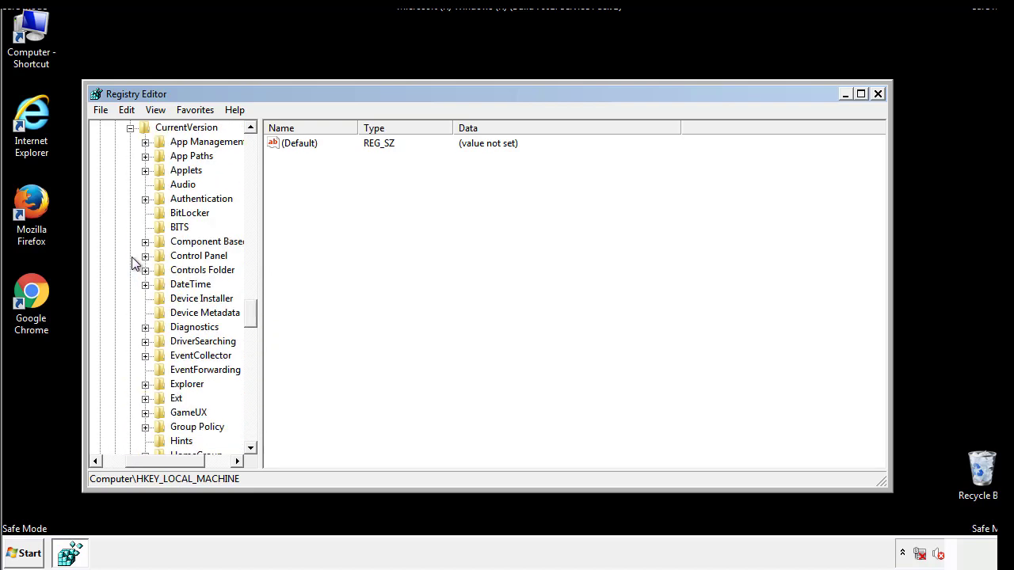
{"action": "left_click_drag", "start_coordinate": [258, 313], "coordinate": [251, 367]}
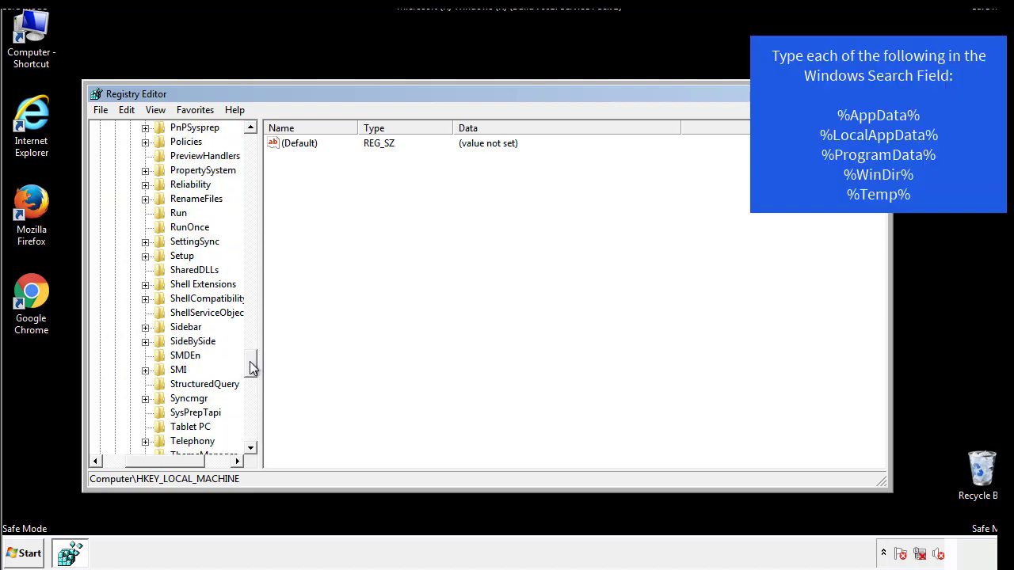
{"action": "left_click", "coordinate": [172, 213]}
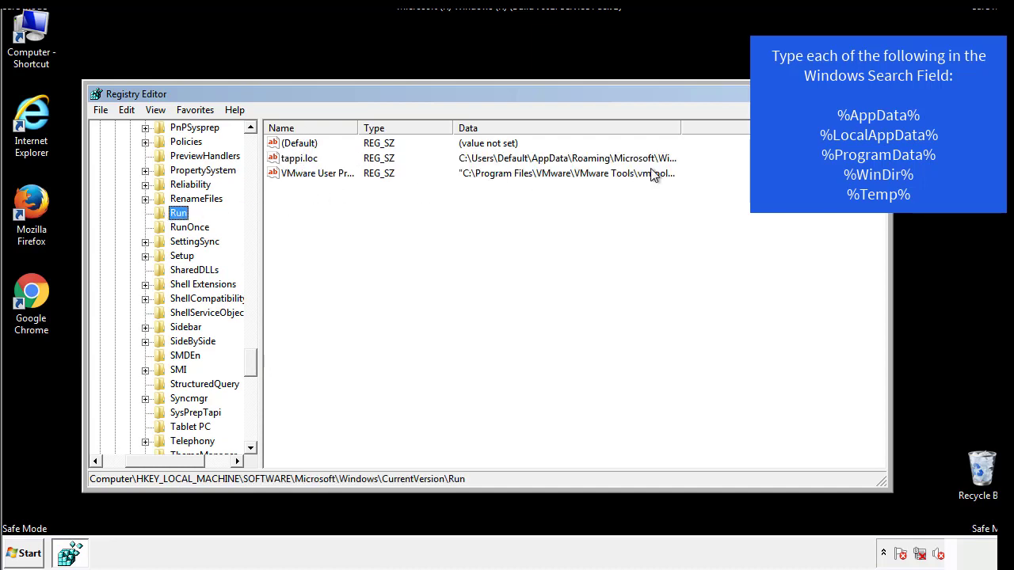
Delete the tappi.loc value from the local machine's Run key and confirm its permanent removal
{"action": "right_click", "coordinate": [295, 161]}
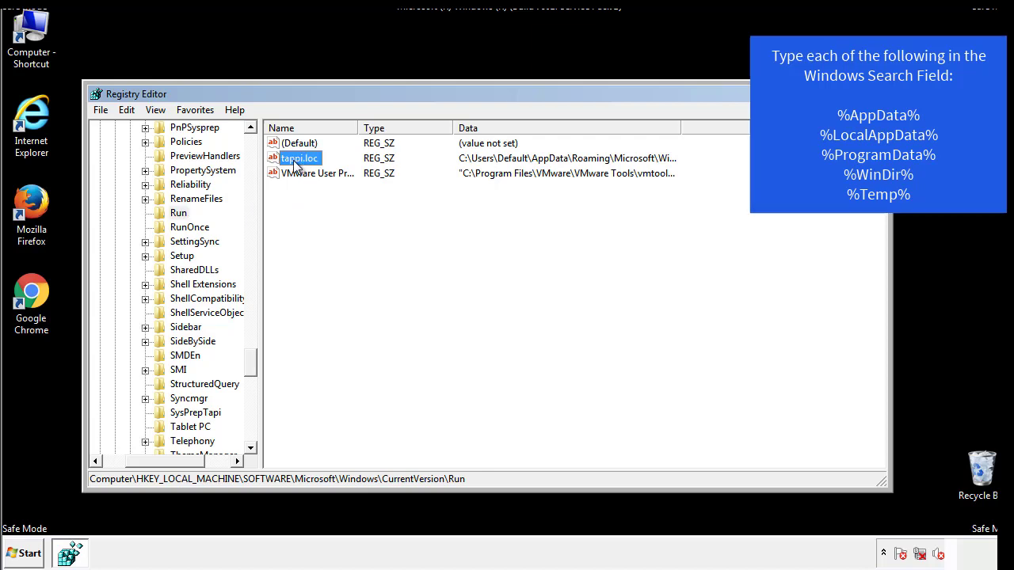
{"action": "left_click", "coordinate": [318, 206]}
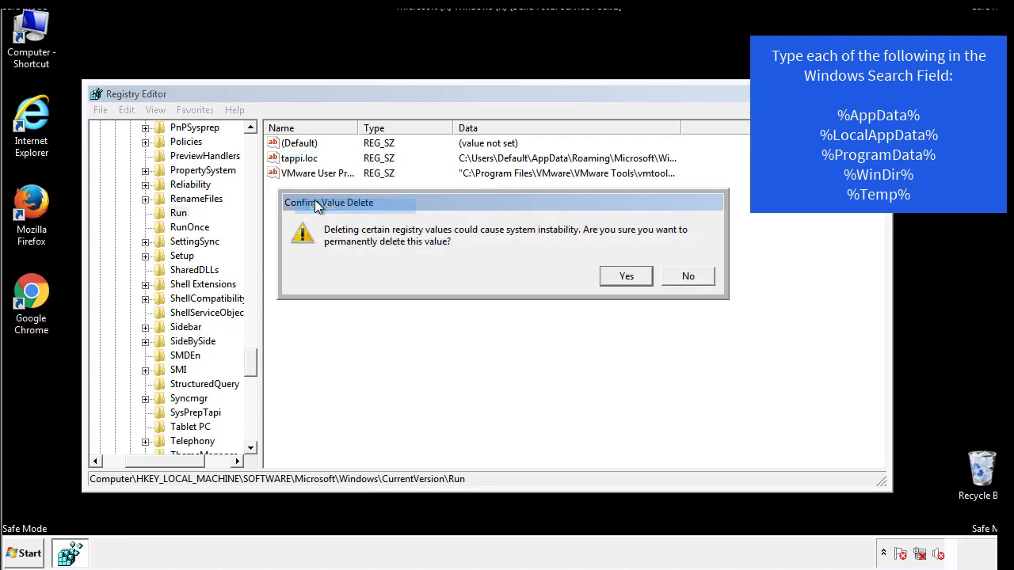
{"action": "left_click", "coordinate": [619, 282]}
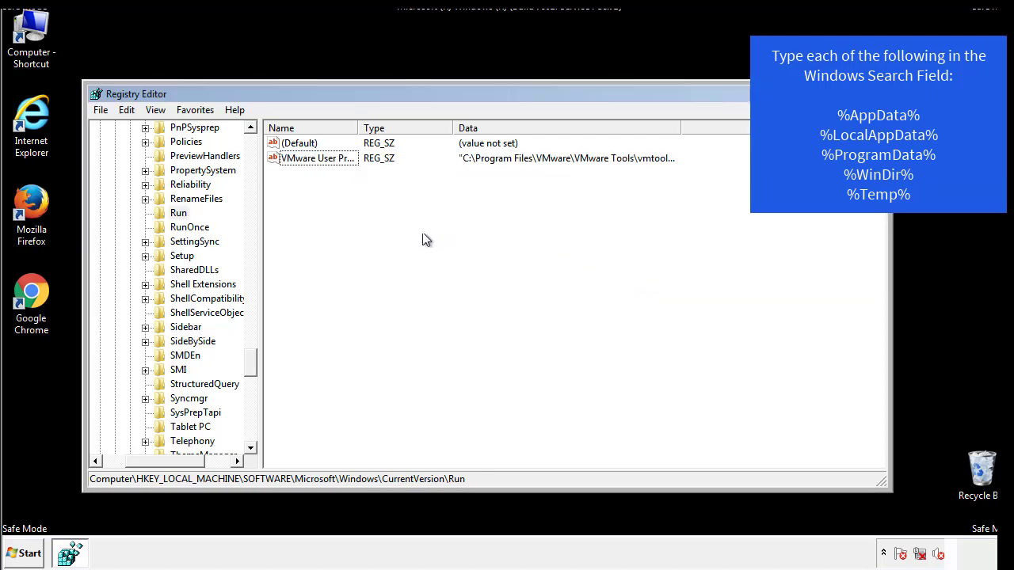
Collapse the whole HKEY_LOCAL_MACHINE branch in the registry tree
{"action": "left_click_drag", "start_coordinate": [251, 360], "coordinate": [253, 430]}
{"action": "left_click_drag", "start_coordinate": [170, 464], "coordinate": [123, 473]}
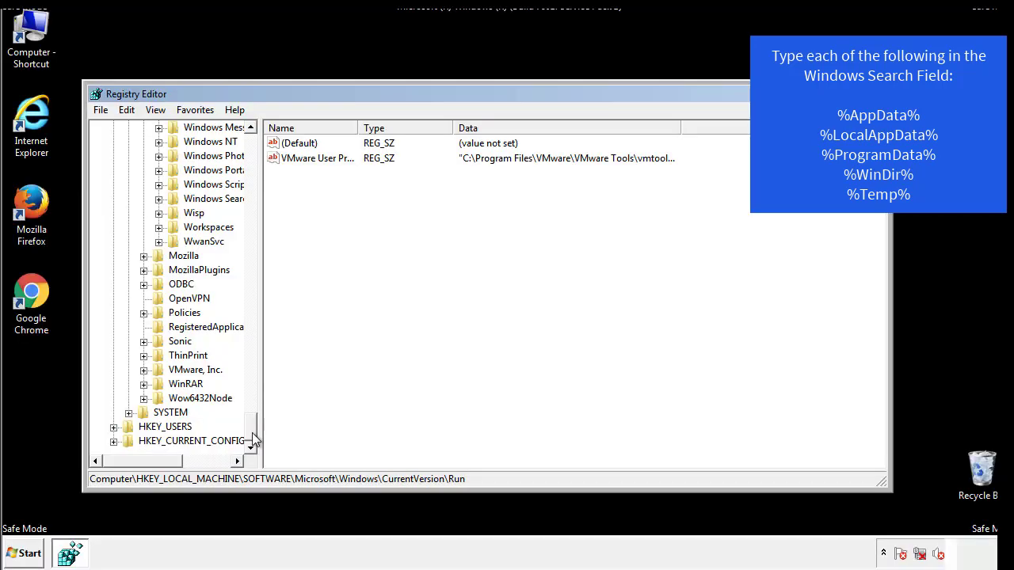
{"action": "left_click_drag", "start_coordinate": [254, 442], "coordinate": [259, 155]}
{"action": "left_click", "coordinate": [113, 171]}
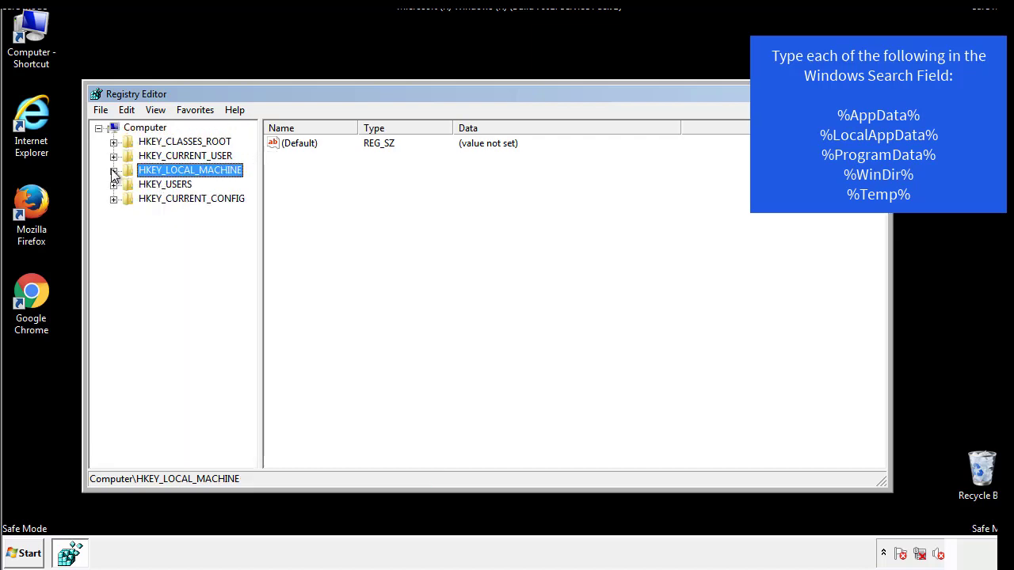
Open HKEY_CURRENT_USER\Software\Microsoft\Windows\CurrentVersion\Run and examine its values for suspicious startup entries
{"action": "left_click", "coordinate": [114, 156]}
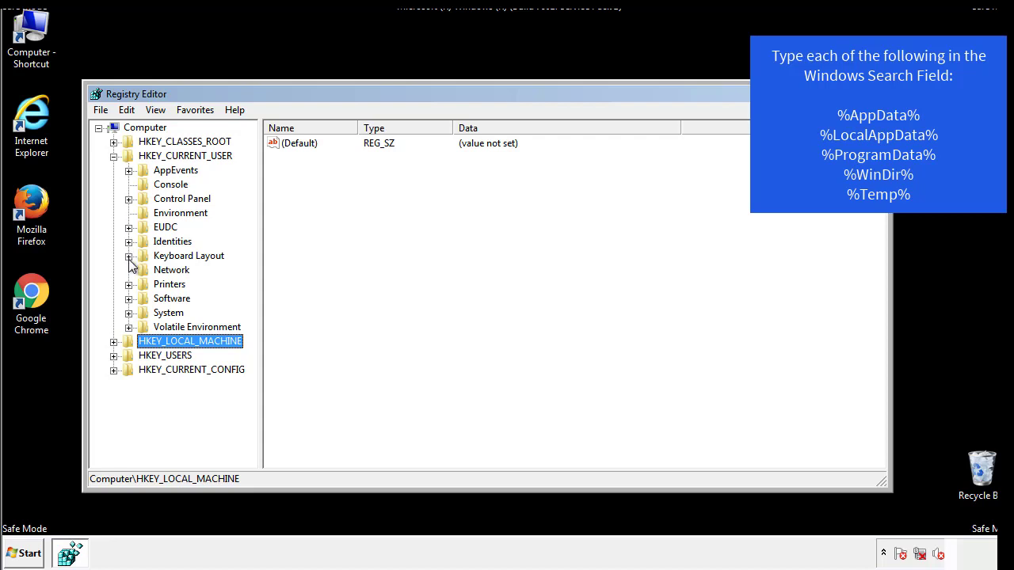
{"action": "left_click", "coordinate": [129, 299]}
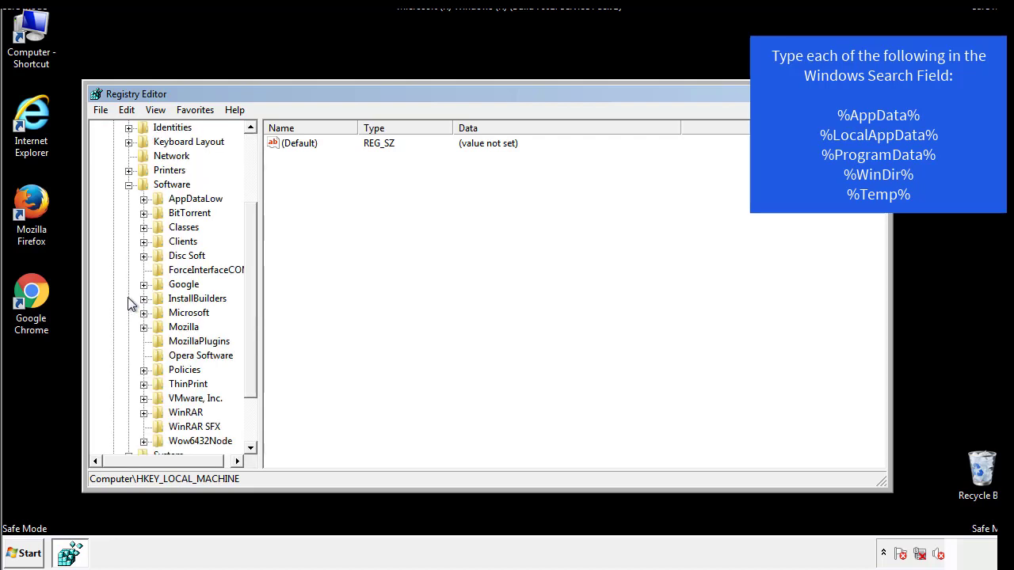
{"action": "left_click_drag", "start_coordinate": [249, 287], "coordinate": [249, 302]}
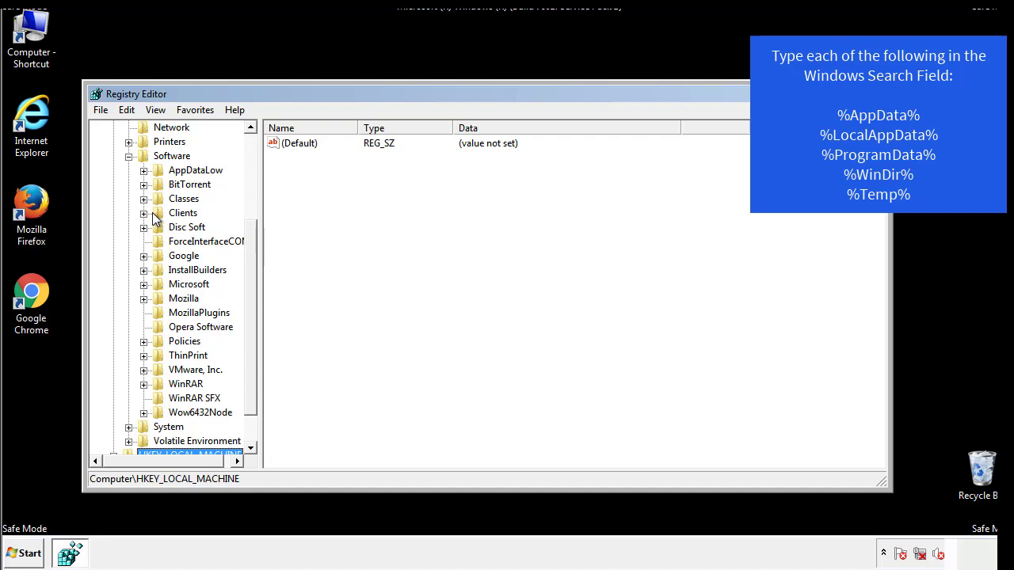
{"action": "left_click", "coordinate": [143, 285]}
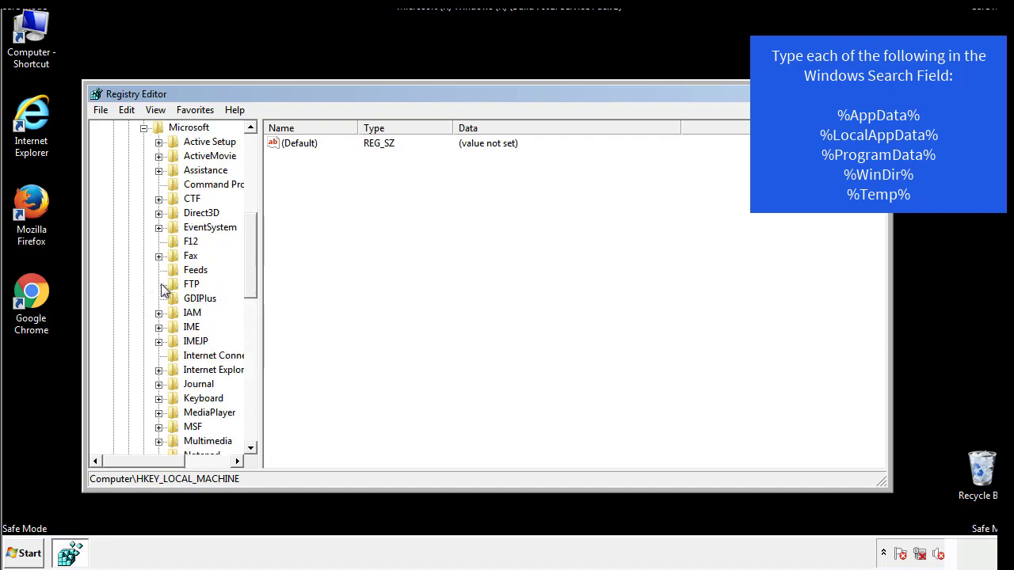
{"action": "left_click_drag", "start_coordinate": [251, 238], "coordinate": [250, 330]}
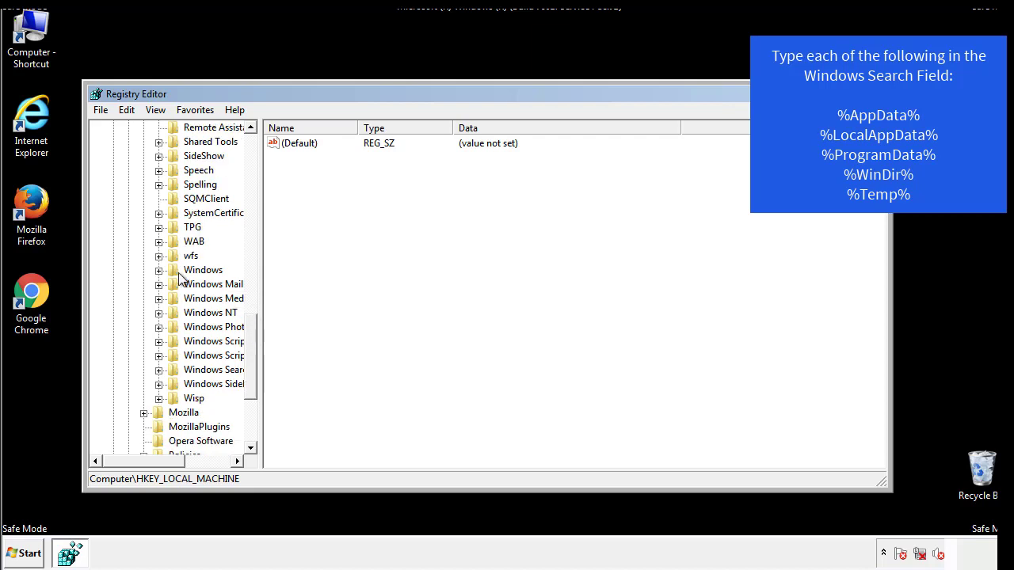
{"action": "left_click", "coordinate": [160, 270]}
{"action": "left_click", "coordinate": [173, 284]}
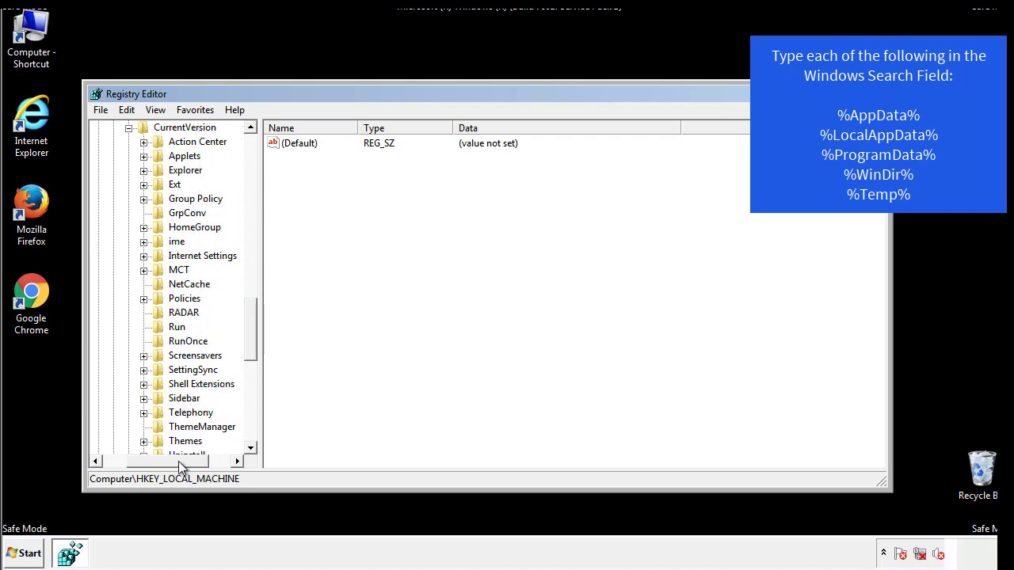
{"action": "left_click", "coordinate": [174, 327]}
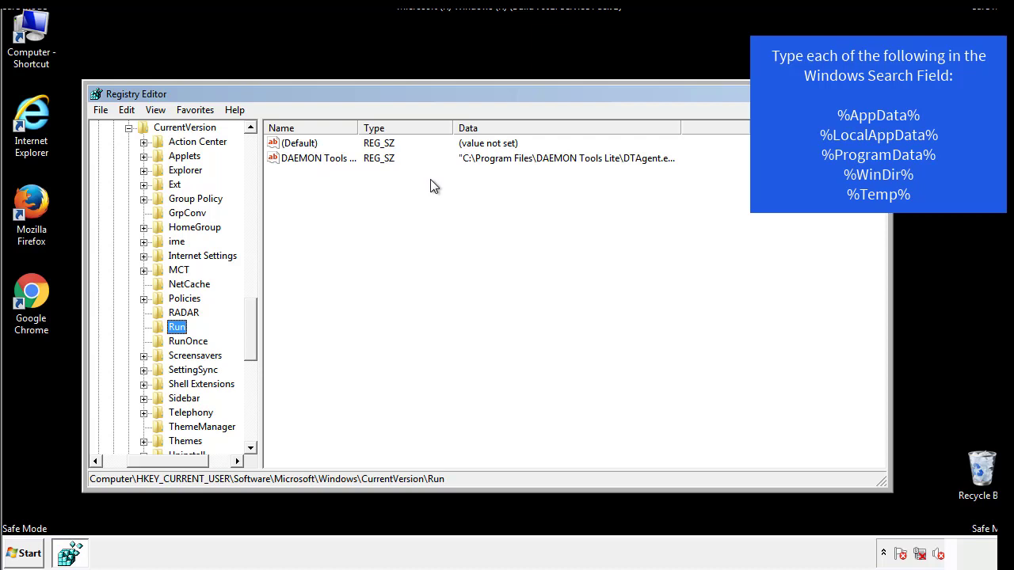
{"action": "left_click", "coordinate": [464, 188]}
Collapse the Windows key under HKEY_CURRENT_USER\Software\Microsoft and return to the start of the registry tree
{"action": "left_click_drag", "start_coordinate": [168, 459], "coordinate": [142, 460]}
{"action": "left_click_drag", "start_coordinate": [254, 343], "coordinate": [251, 330]}
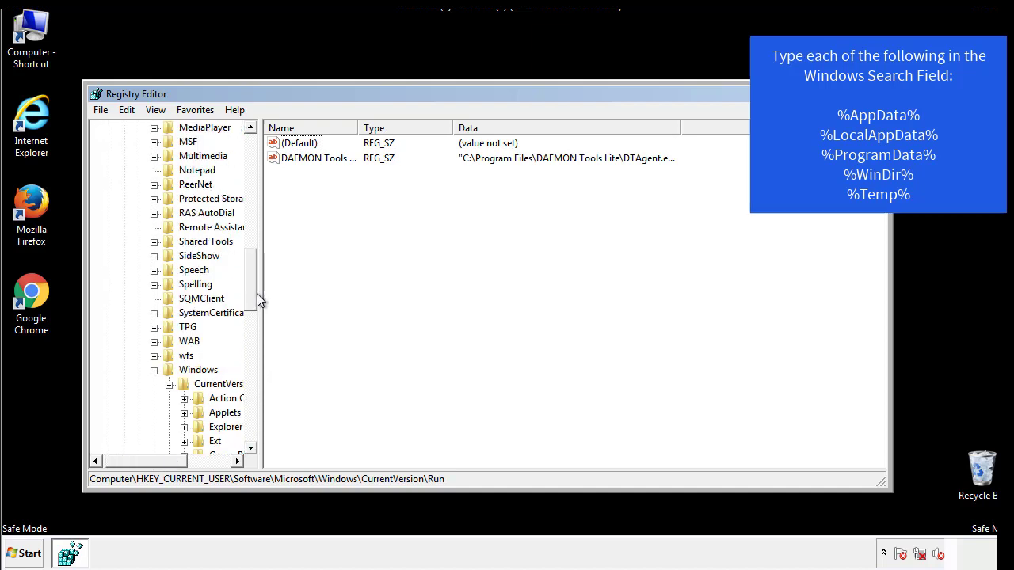
{"action": "left_click", "coordinate": [155, 370]}
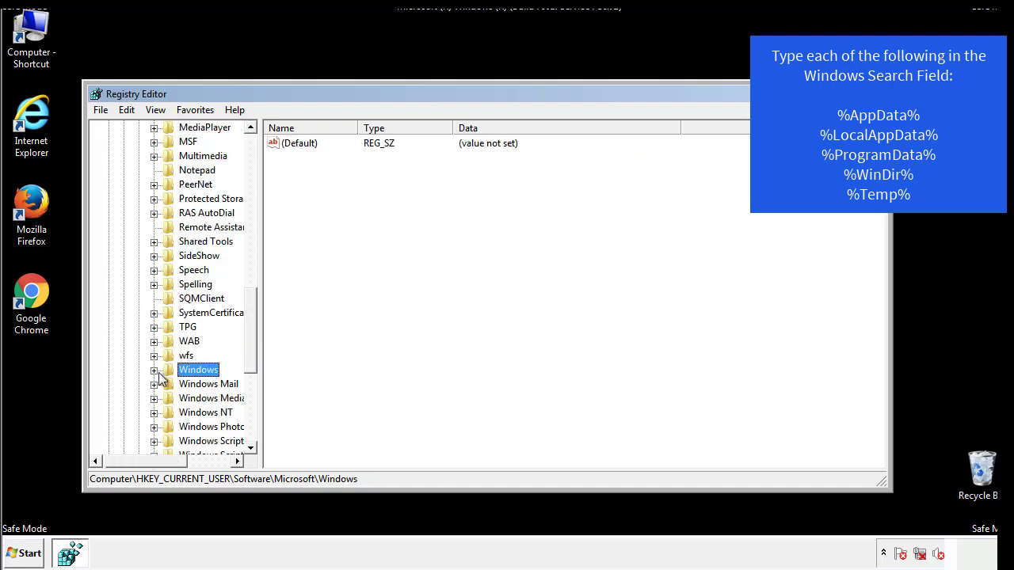
{"action": "left_click_drag", "start_coordinate": [255, 352], "coordinate": [255, 196]}
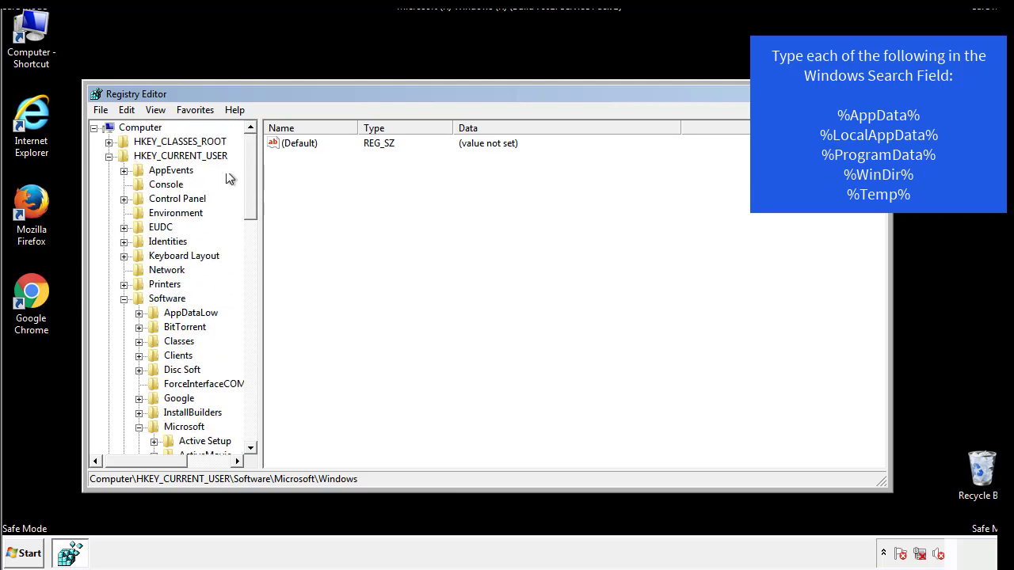
Search the registry's keys, values and data for %temp%
{"action": "left_click", "coordinate": [129, 111]}
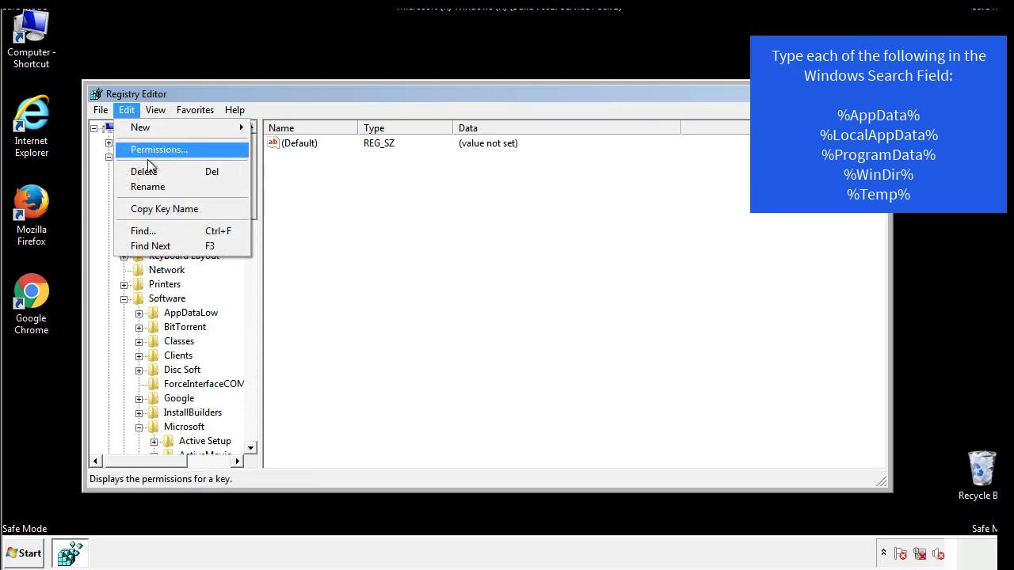
{"action": "left_click", "coordinate": [143, 230]}
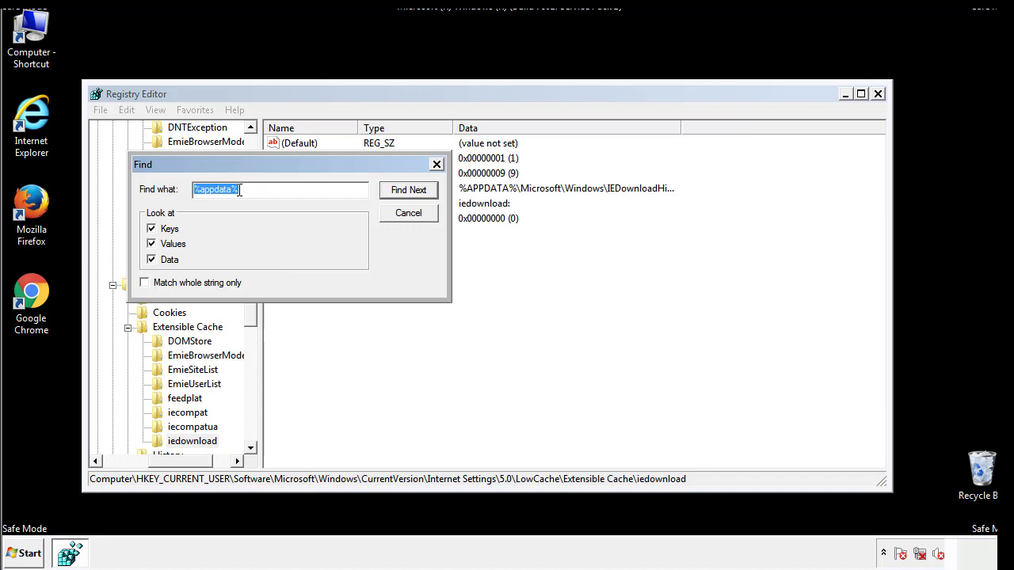
{"action": "type", "text": "%temp%"}
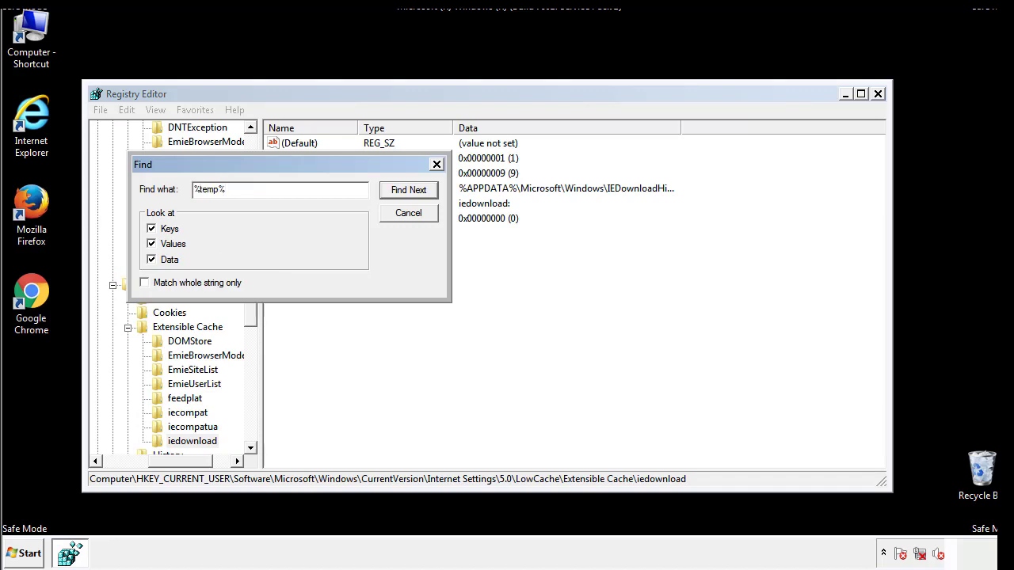
{"action": "key", "text": "Return"}
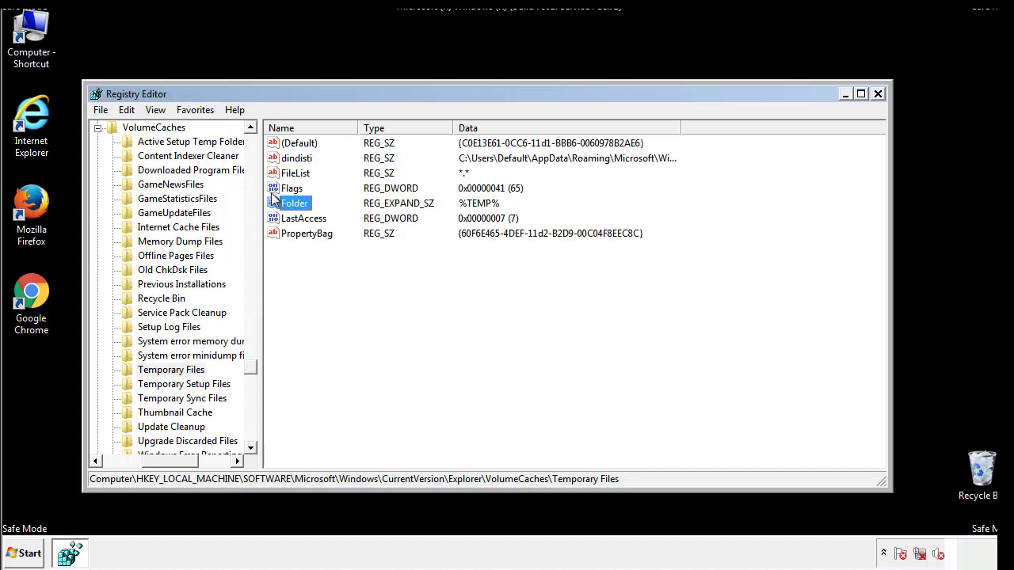
Permanently delete all values in the VolumeCaches\Temporary Files registry key and close the Registry Editor
{"action": "left_click", "coordinate": [414, 277]}
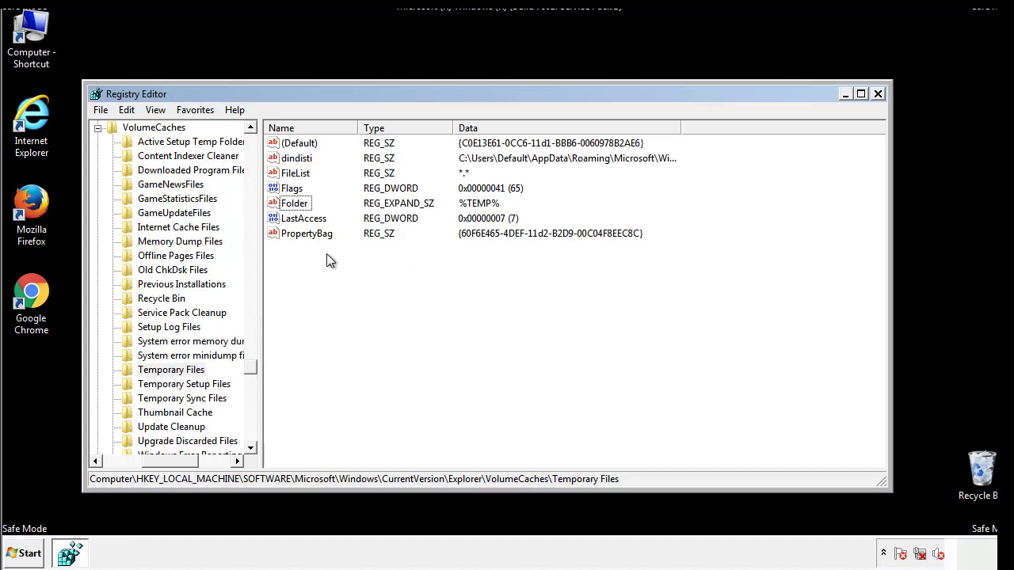
{"action": "left_click_drag", "start_coordinate": [324, 254], "coordinate": [289, 147]}
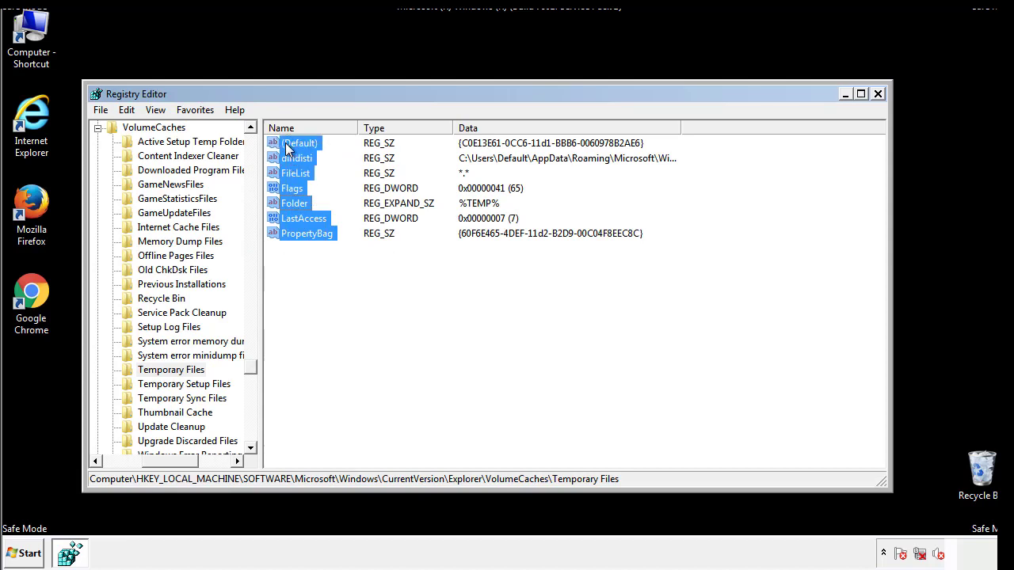
{"action": "right_click", "coordinate": [289, 149]}
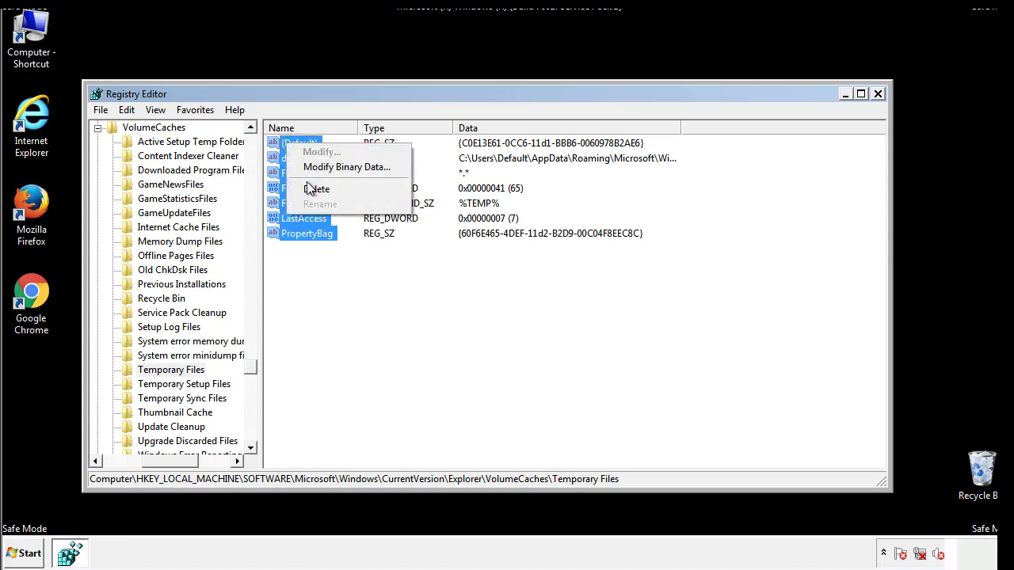
{"action": "left_click", "coordinate": [309, 191]}
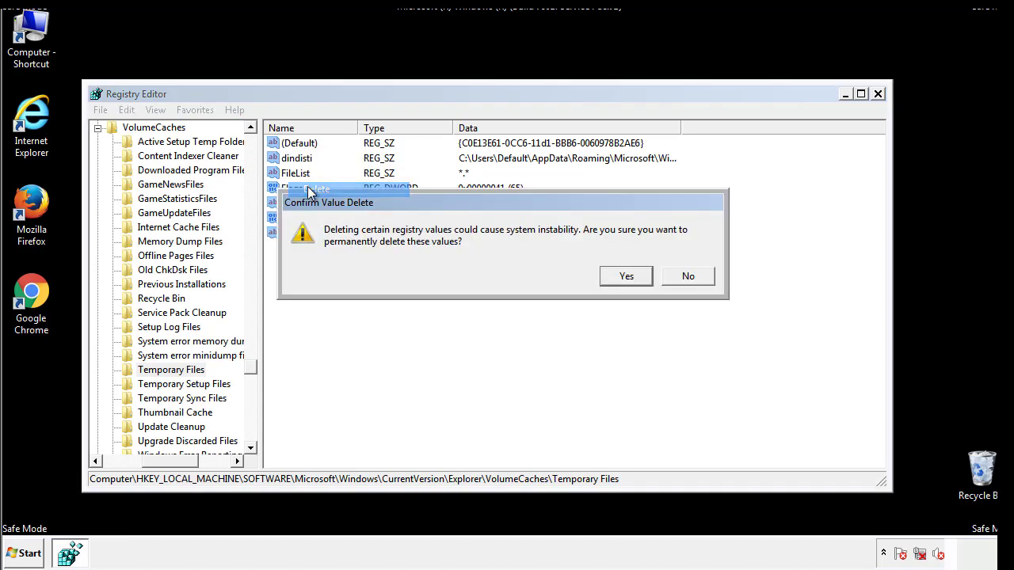
{"action": "left_click", "coordinate": [642, 276]}
{"action": "left_click", "coordinate": [350, 190]}
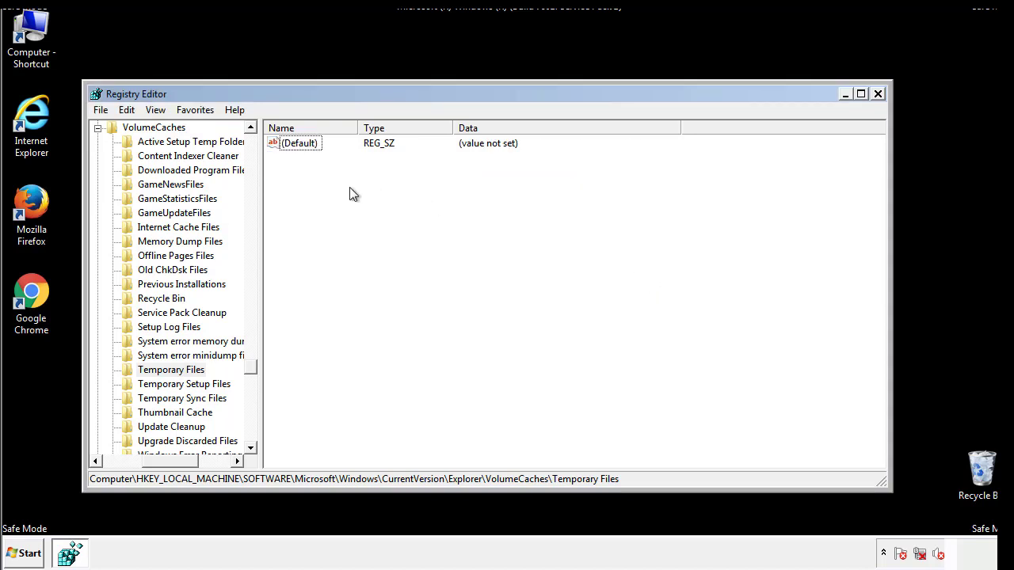
{"action": "left_click", "coordinate": [879, 95]}
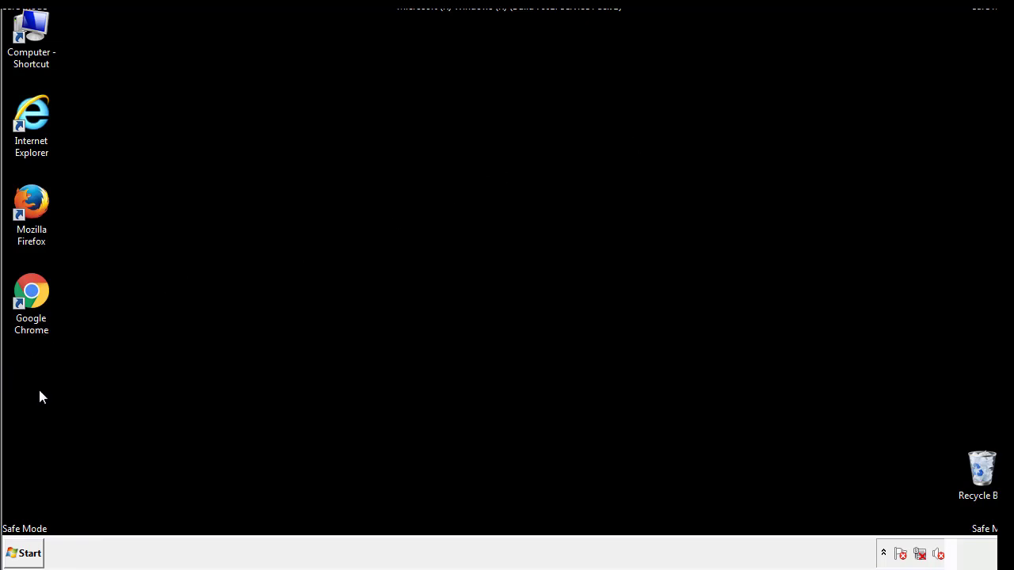
Open the System Configuration utility by running msconfig
{"action": "left_click", "coordinate": [22, 554]}
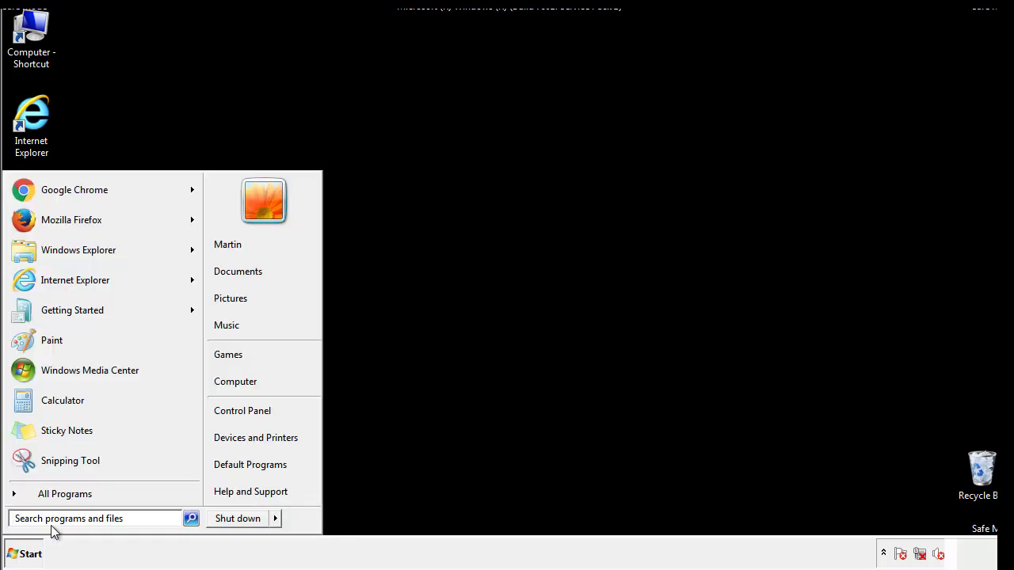
{"action": "type", "text": "mscon"}
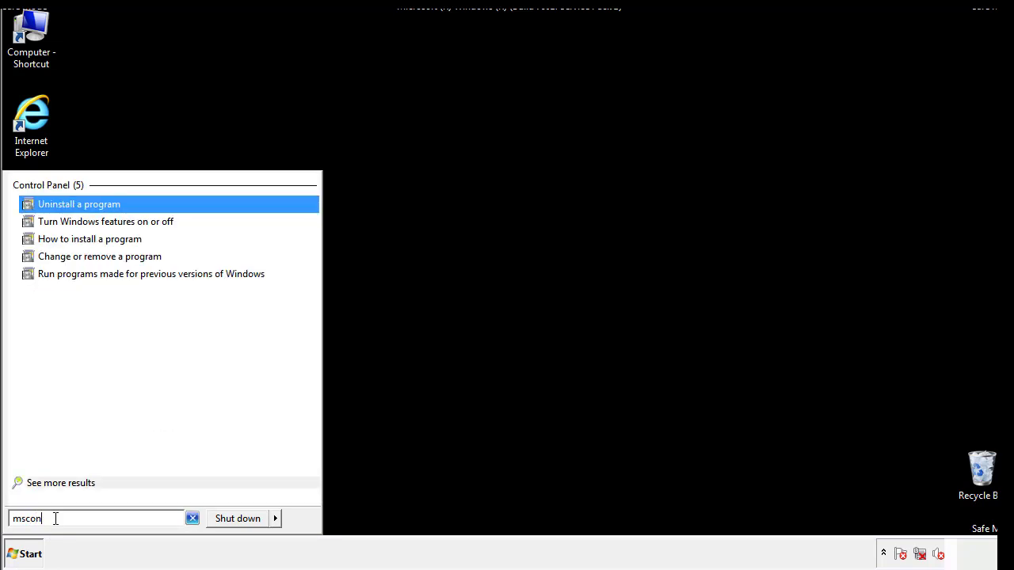
{"action": "type", "text": "fig"}
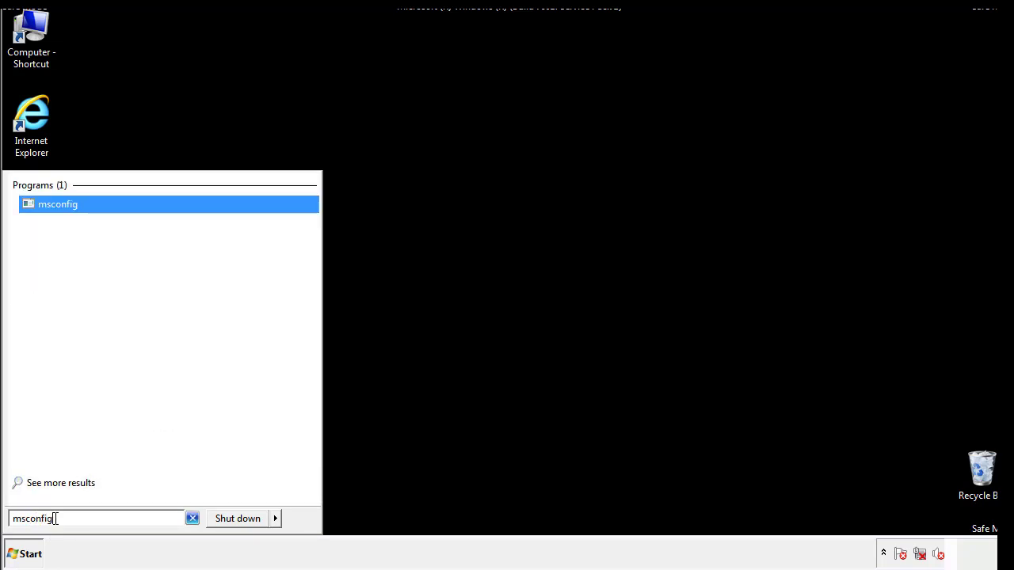
{"action": "key", "text": "Return"}
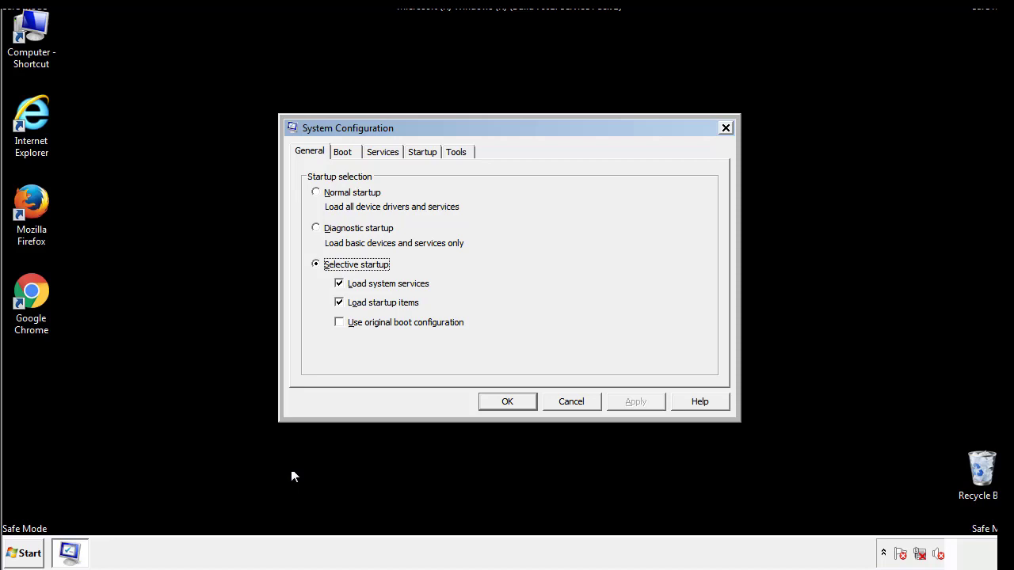
Disable the Safe boot option, apply the boot change and restart the computer
{"action": "left_click", "coordinate": [347, 152]}
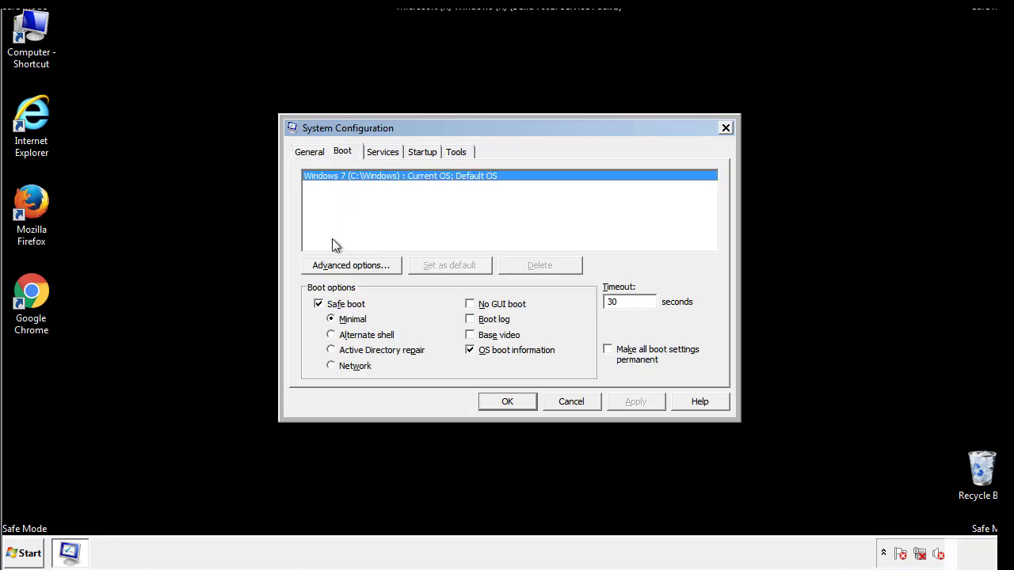
{"action": "left_click", "coordinate": [322, 308]}
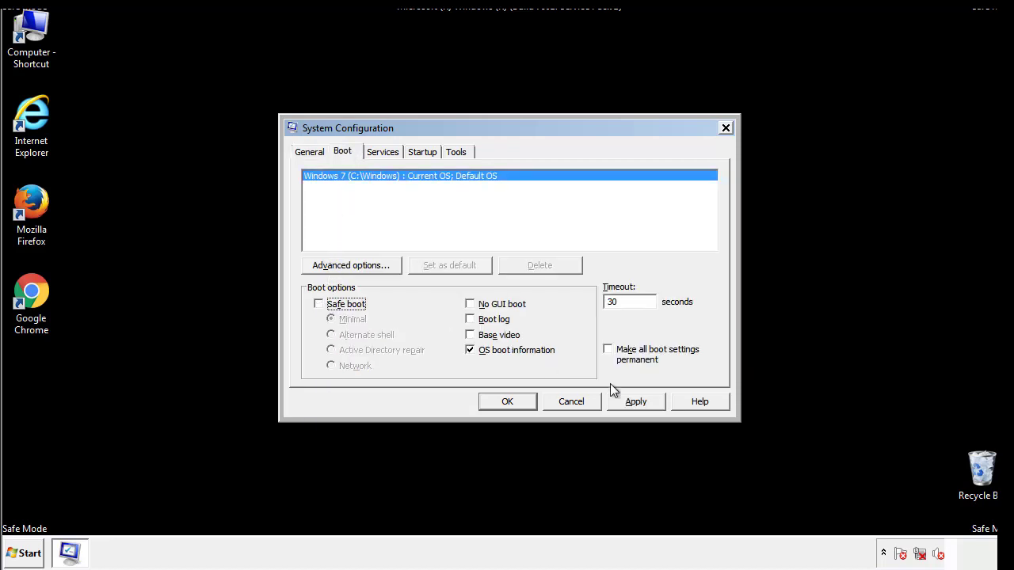
{"action": "left_click", "coordinate": [638, 401]}
{"action": "left_click", "coordinate": [505, 402]}
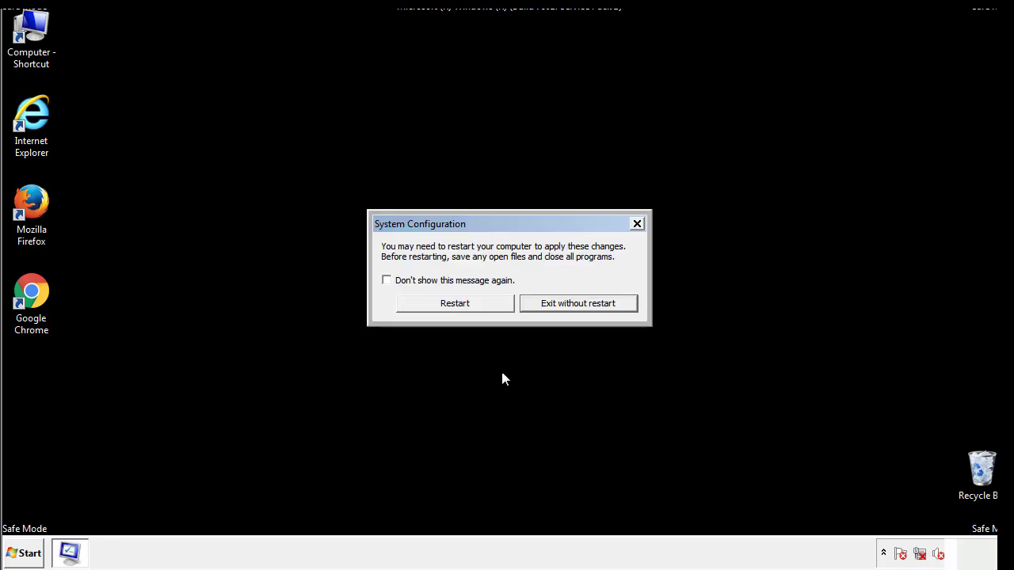
{"action": "left_click", "coordinate": [469, 310]}
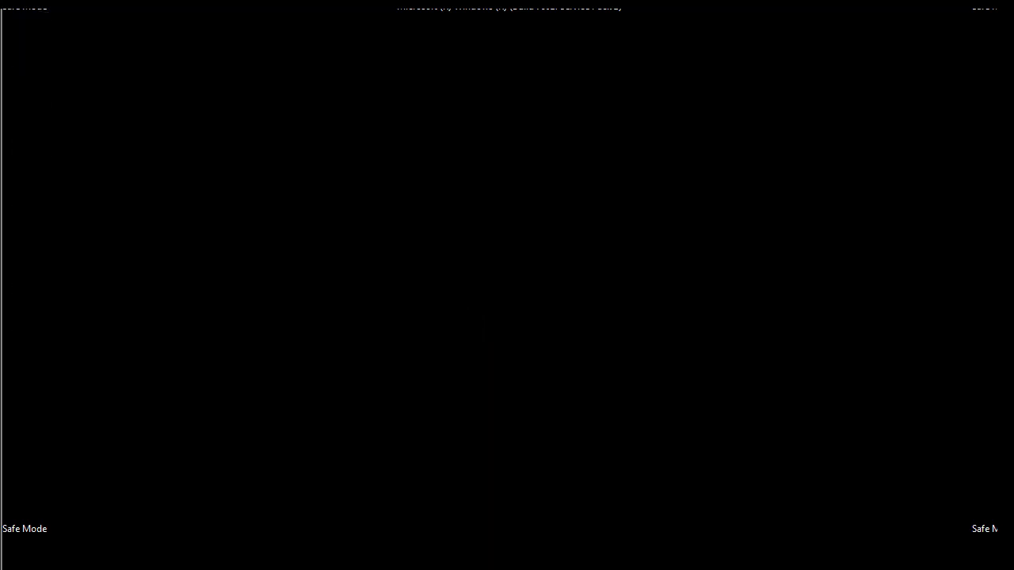